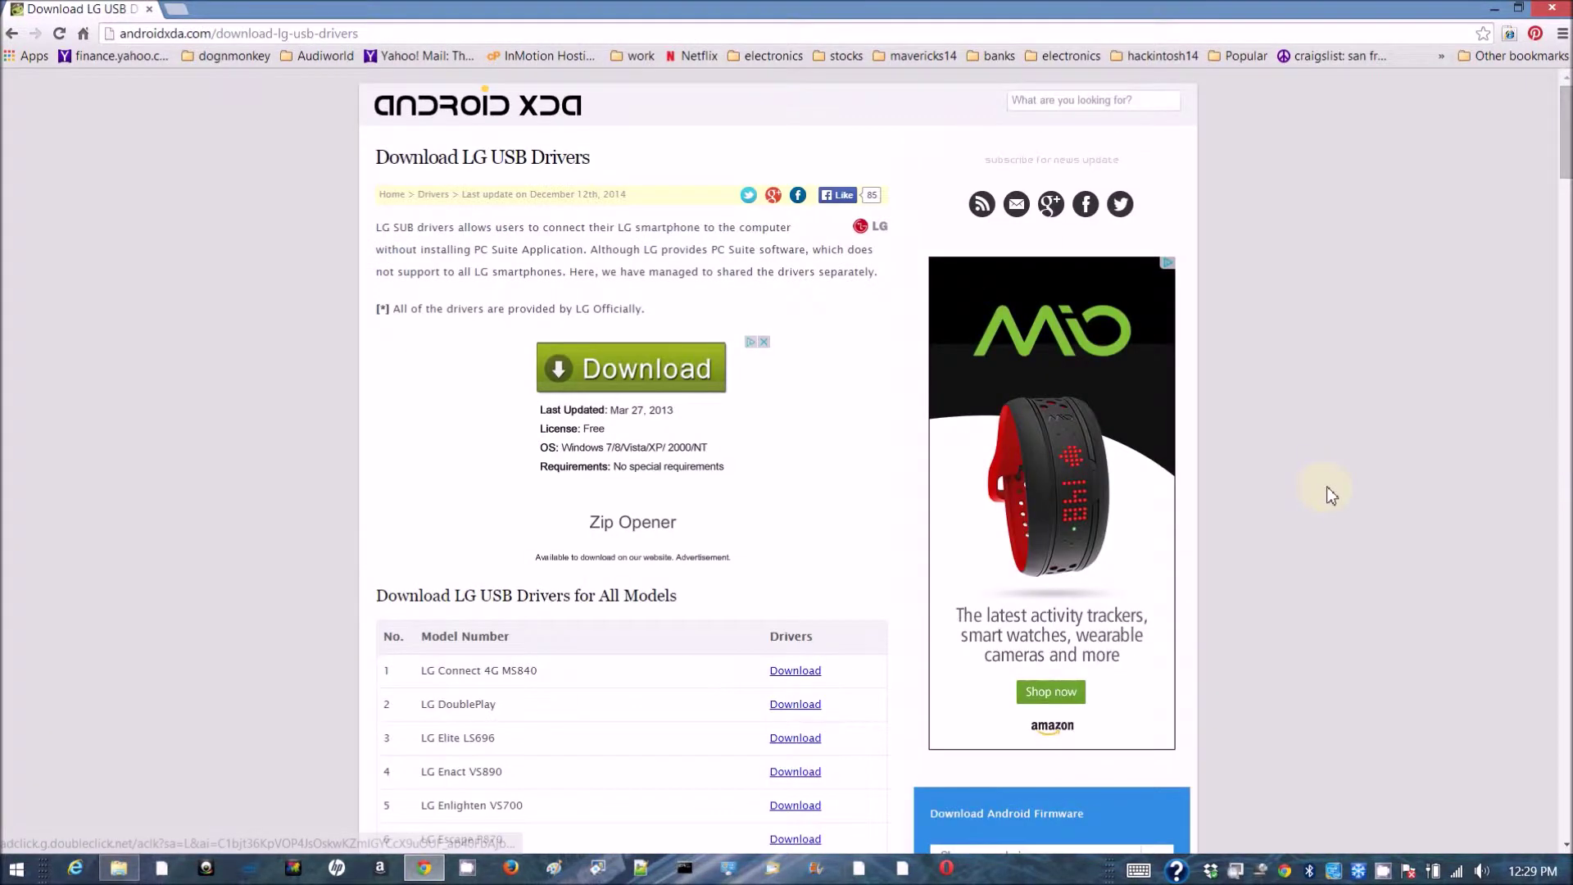
# - Download the LG Optimus F6 USB driver, saving LG-Mobile-Driver_v3.10.1.exe to the Downloads folder, and launch it
pyautogui.scroll(-3, 1330, 492)
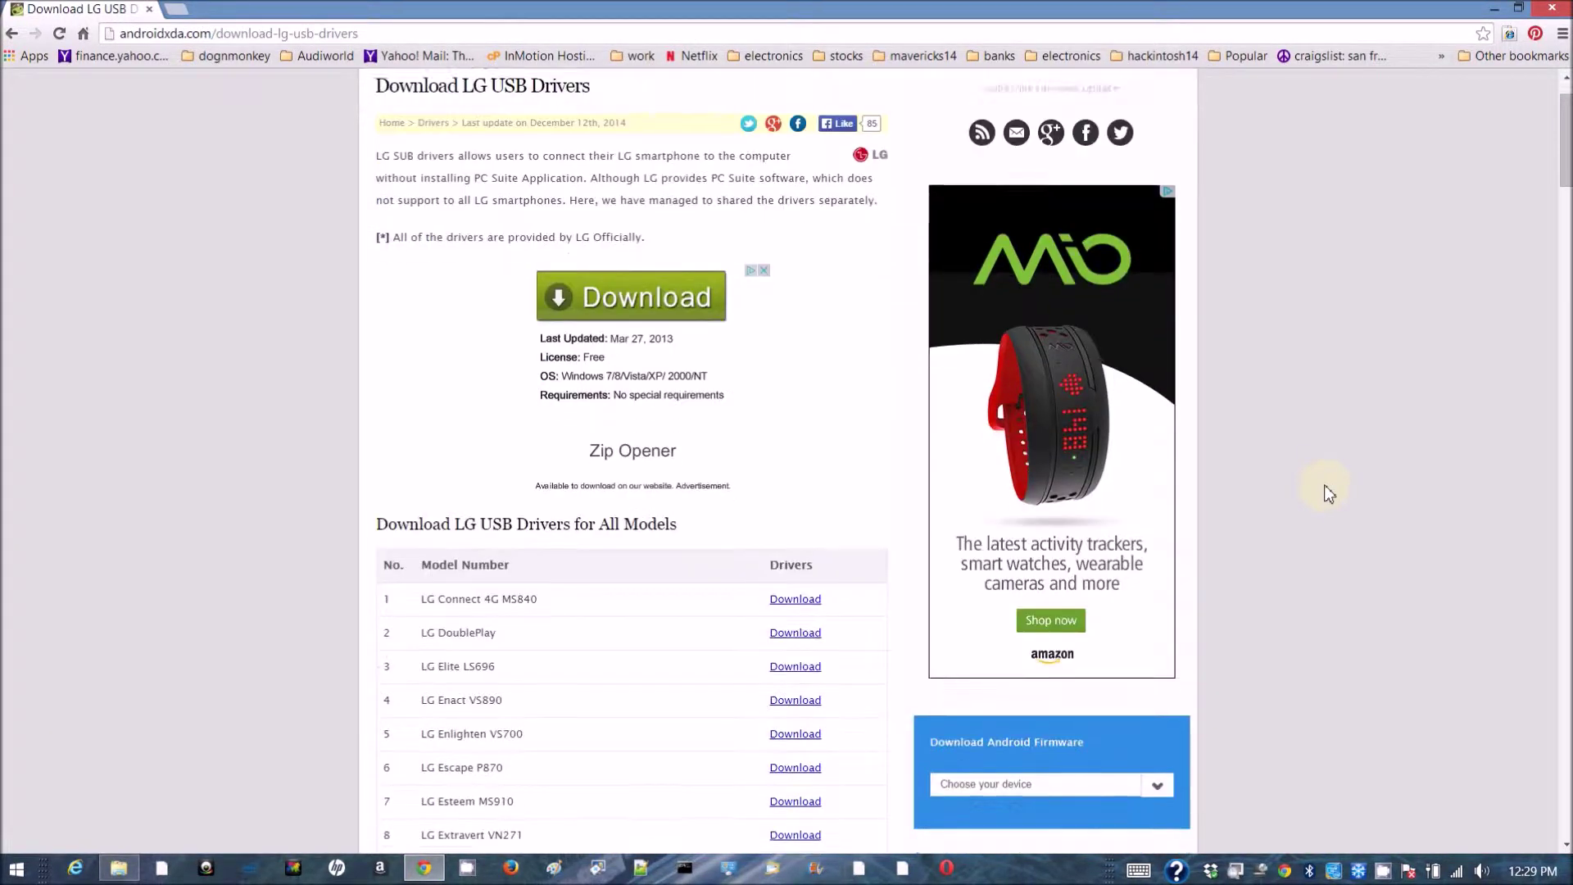
pyautogui.scroll(-3, 1330, 492)
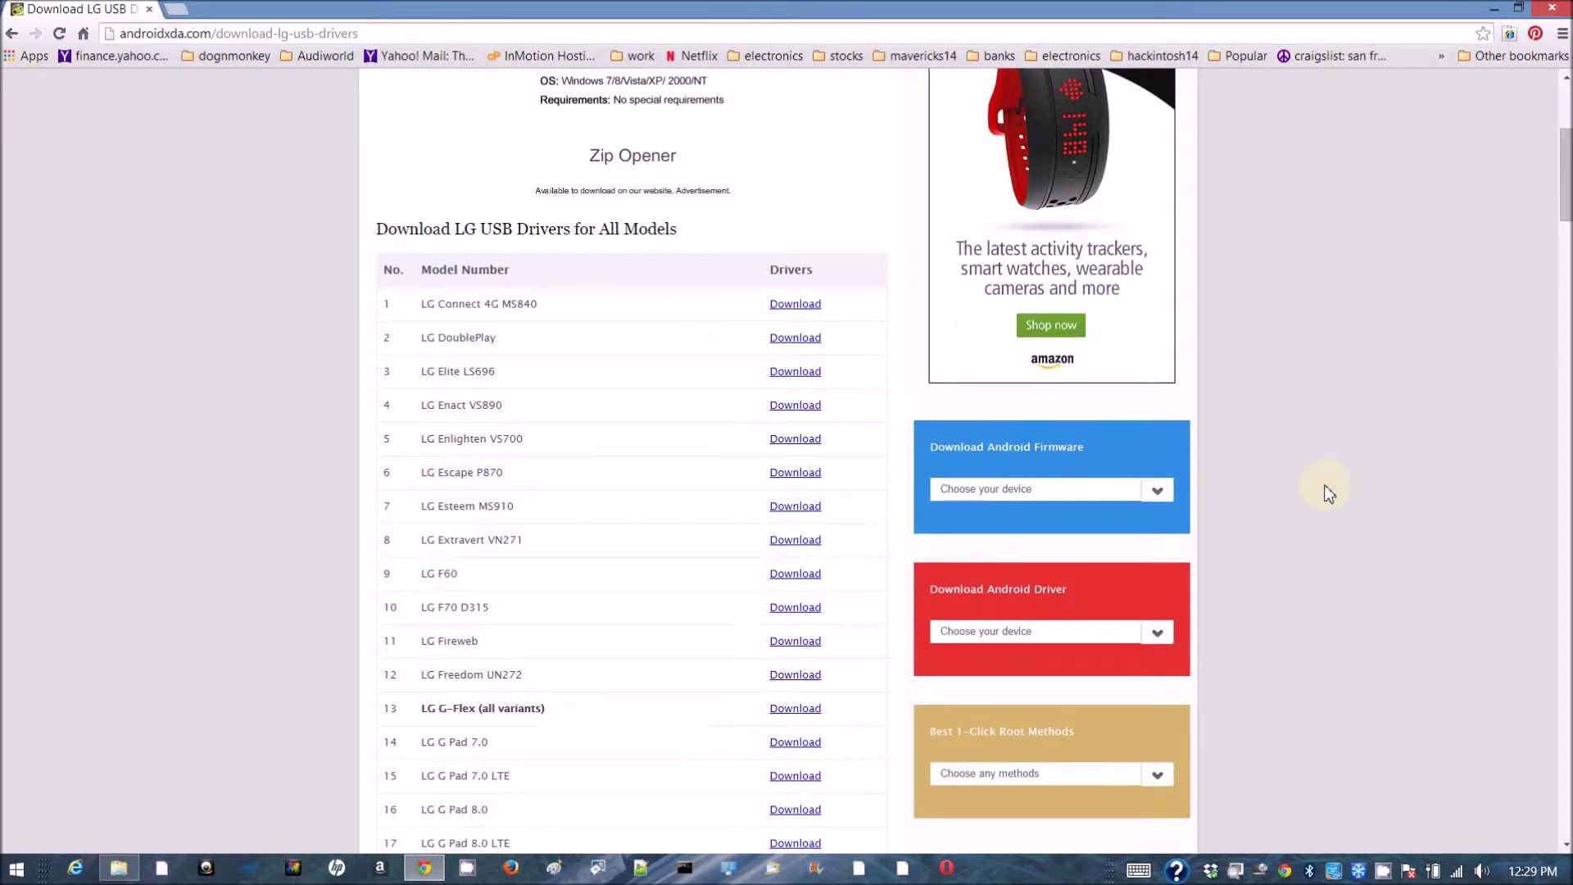
pyautogui.scroll(-1, 1330, 492)
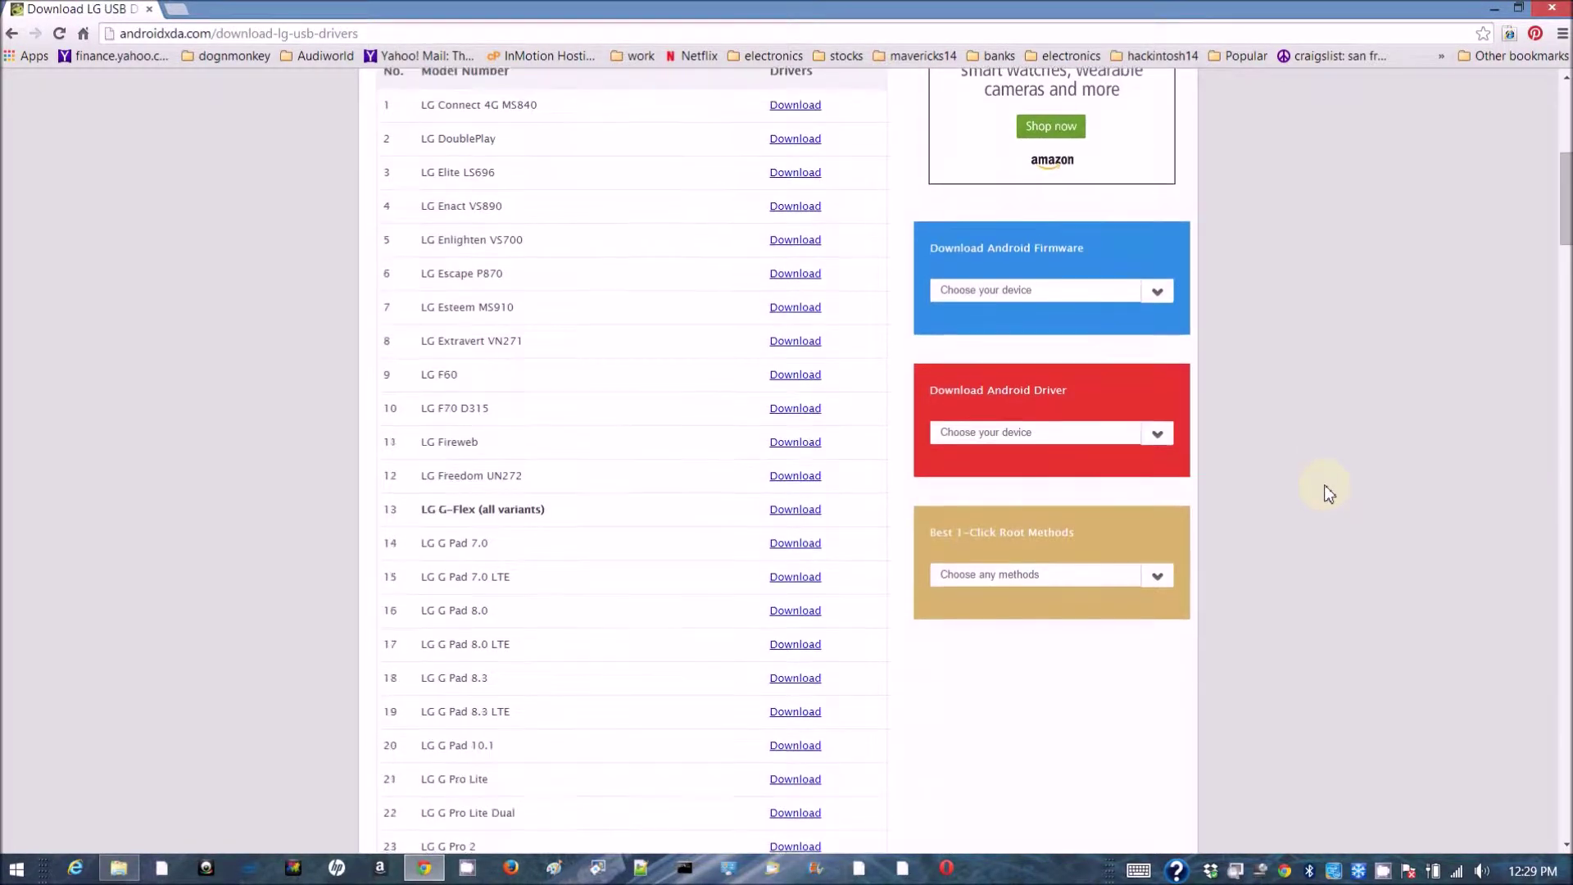
pyautogui.scroll(-1, 1330, 491)
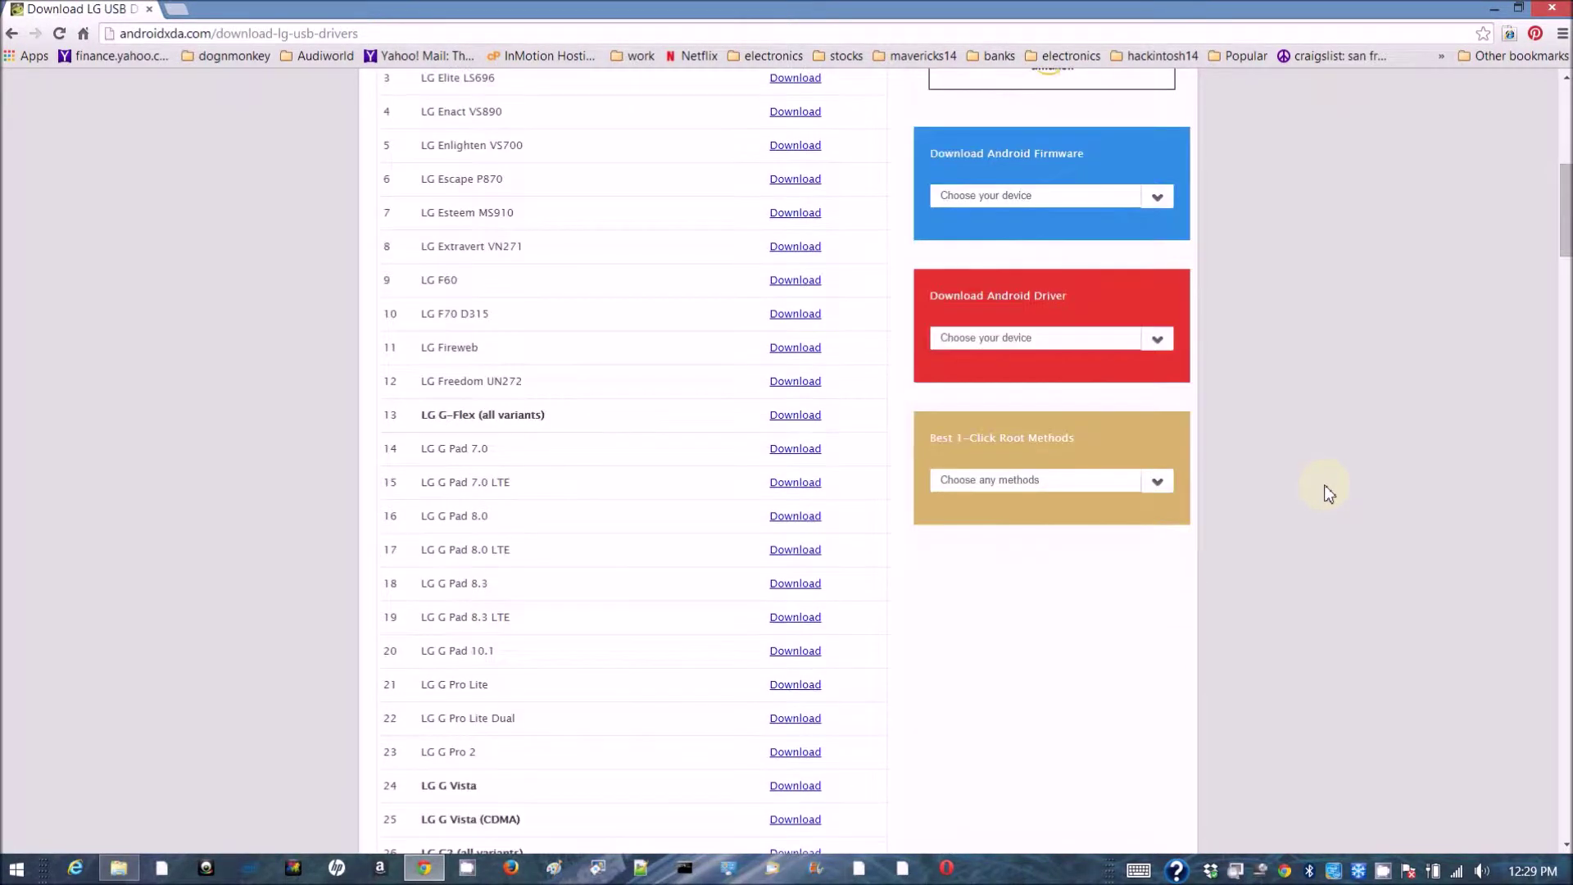
pyautogui.scroll(-1, 1330, 492)
pyautogui.scroll(-6, 1330, 491)
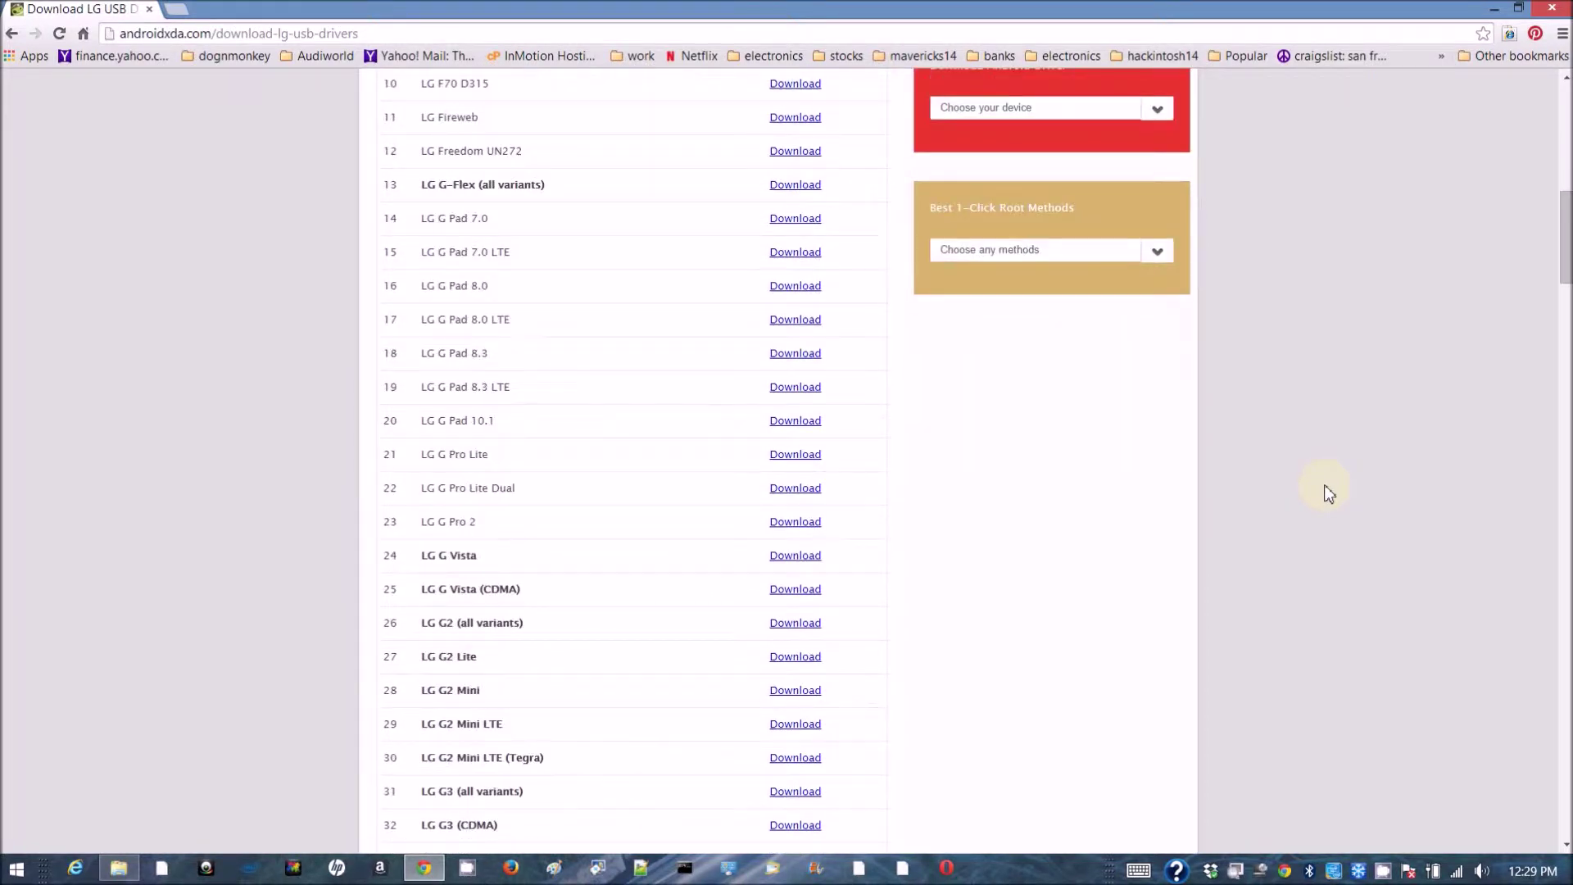
pyautogui.scroll(-1, 1330, 492)
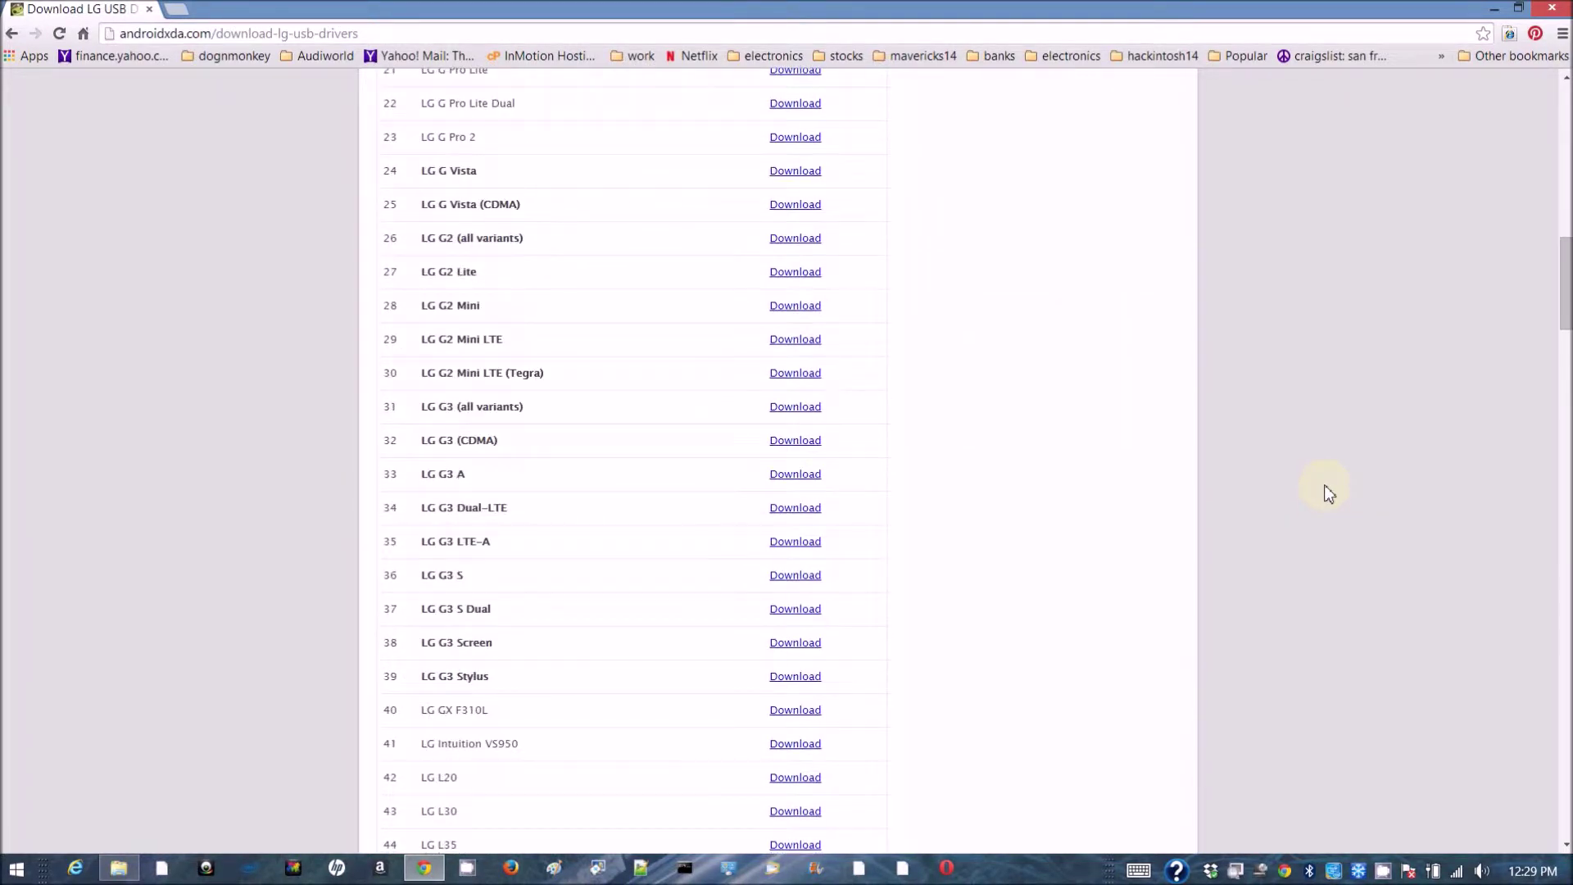
pyautogui.scroll(-1, 1330, 491)
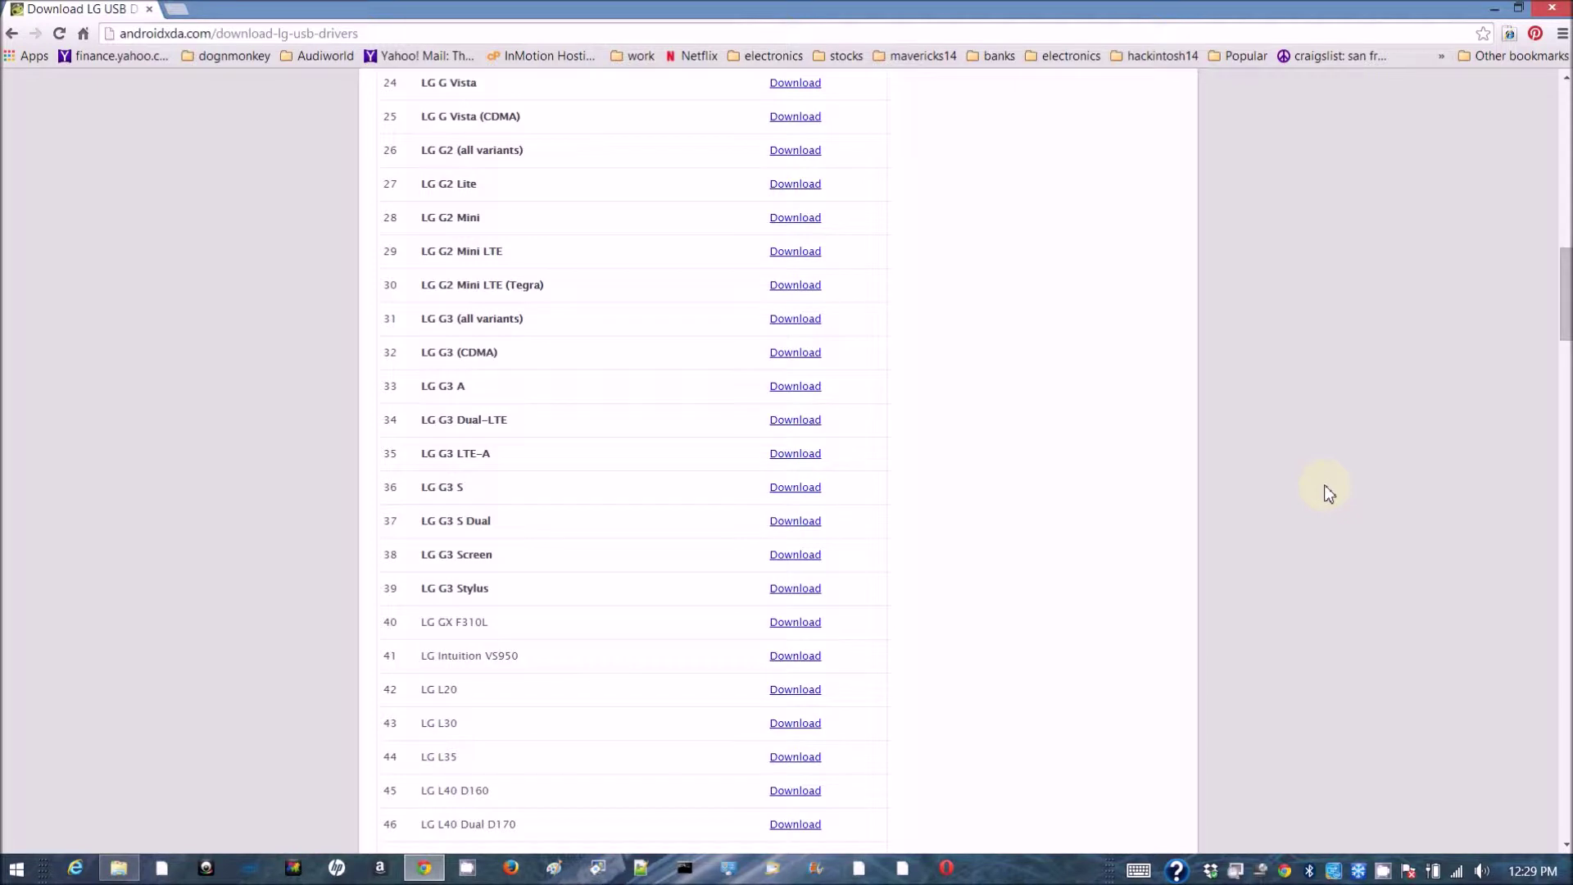
pyautogui.scroll(-7, 1276, 487)
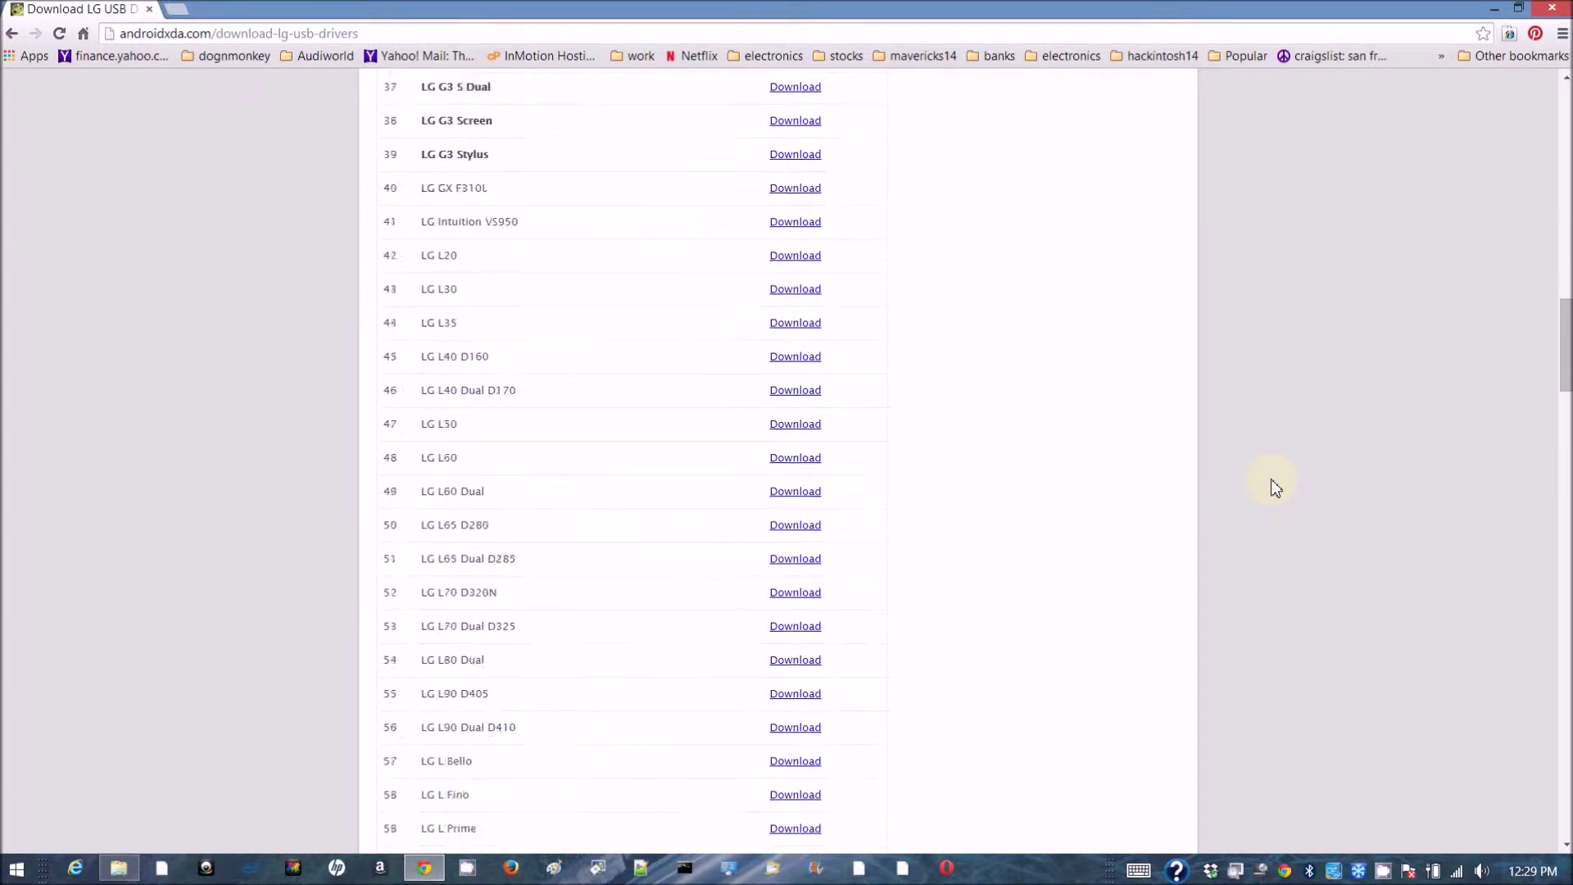
pyautogui.scroll(-5, 1276, 487)
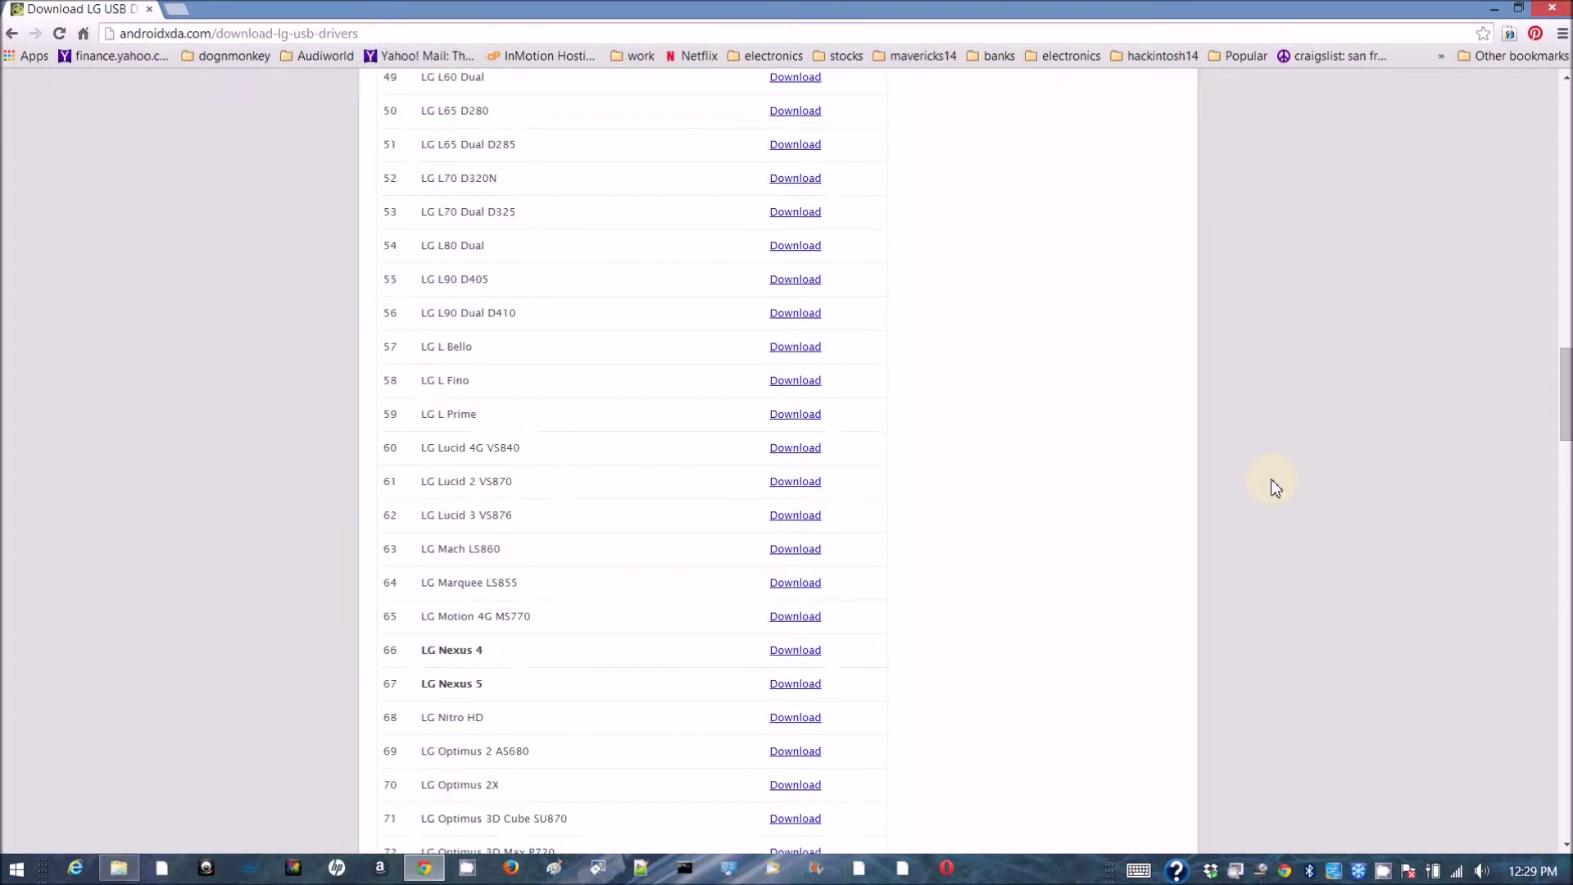
pyautogui.scroll(-5, 1276, 487)
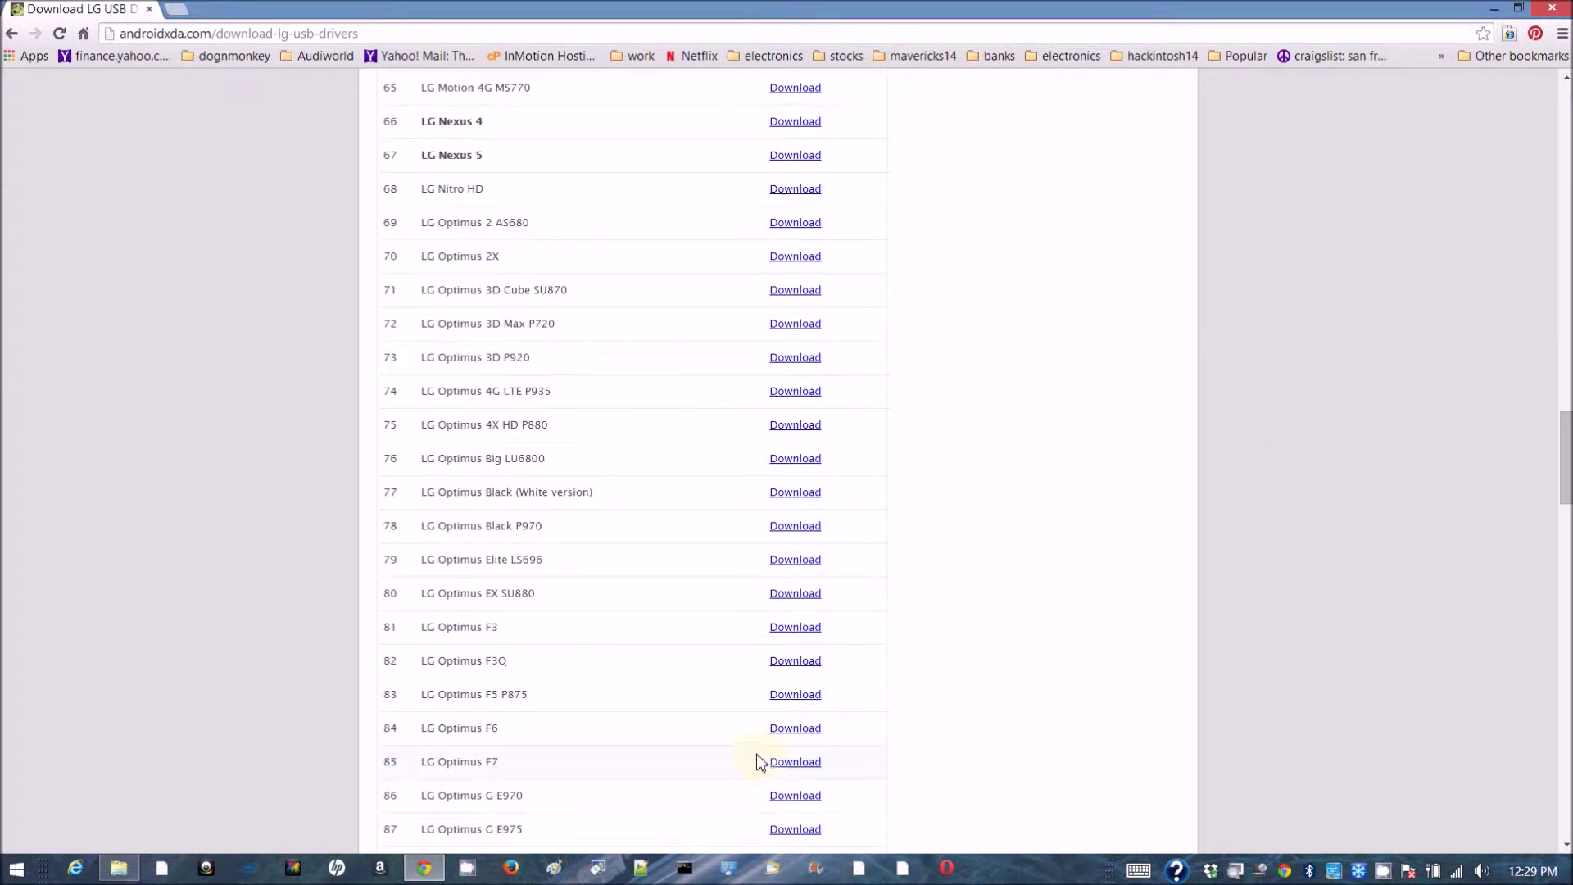
pyautogui.click(806, 734)
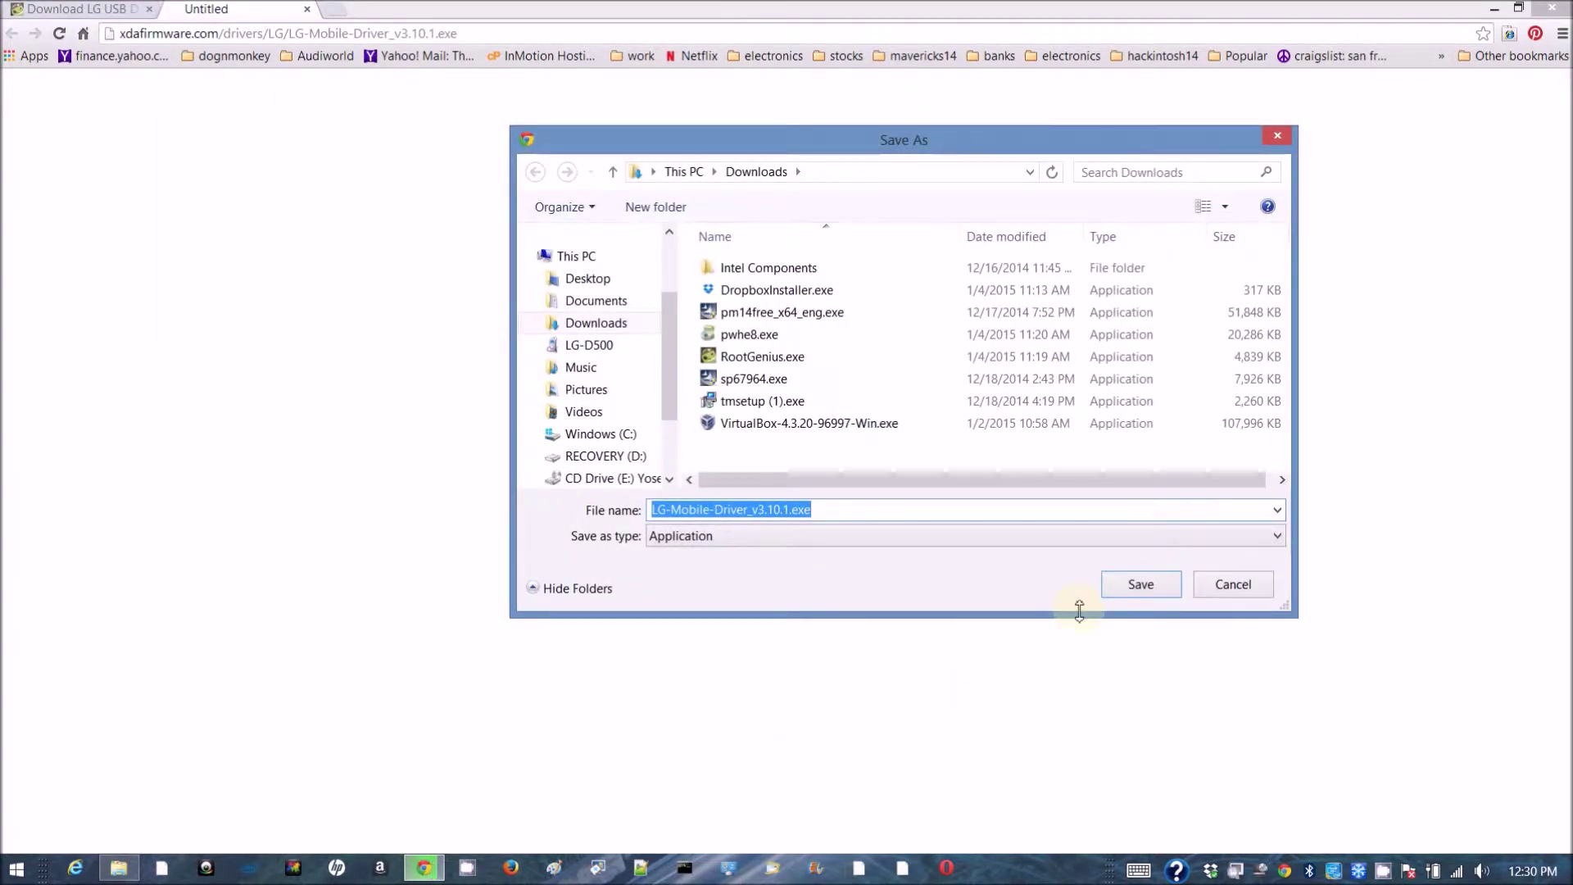
pyautogui.click(1154, 588)
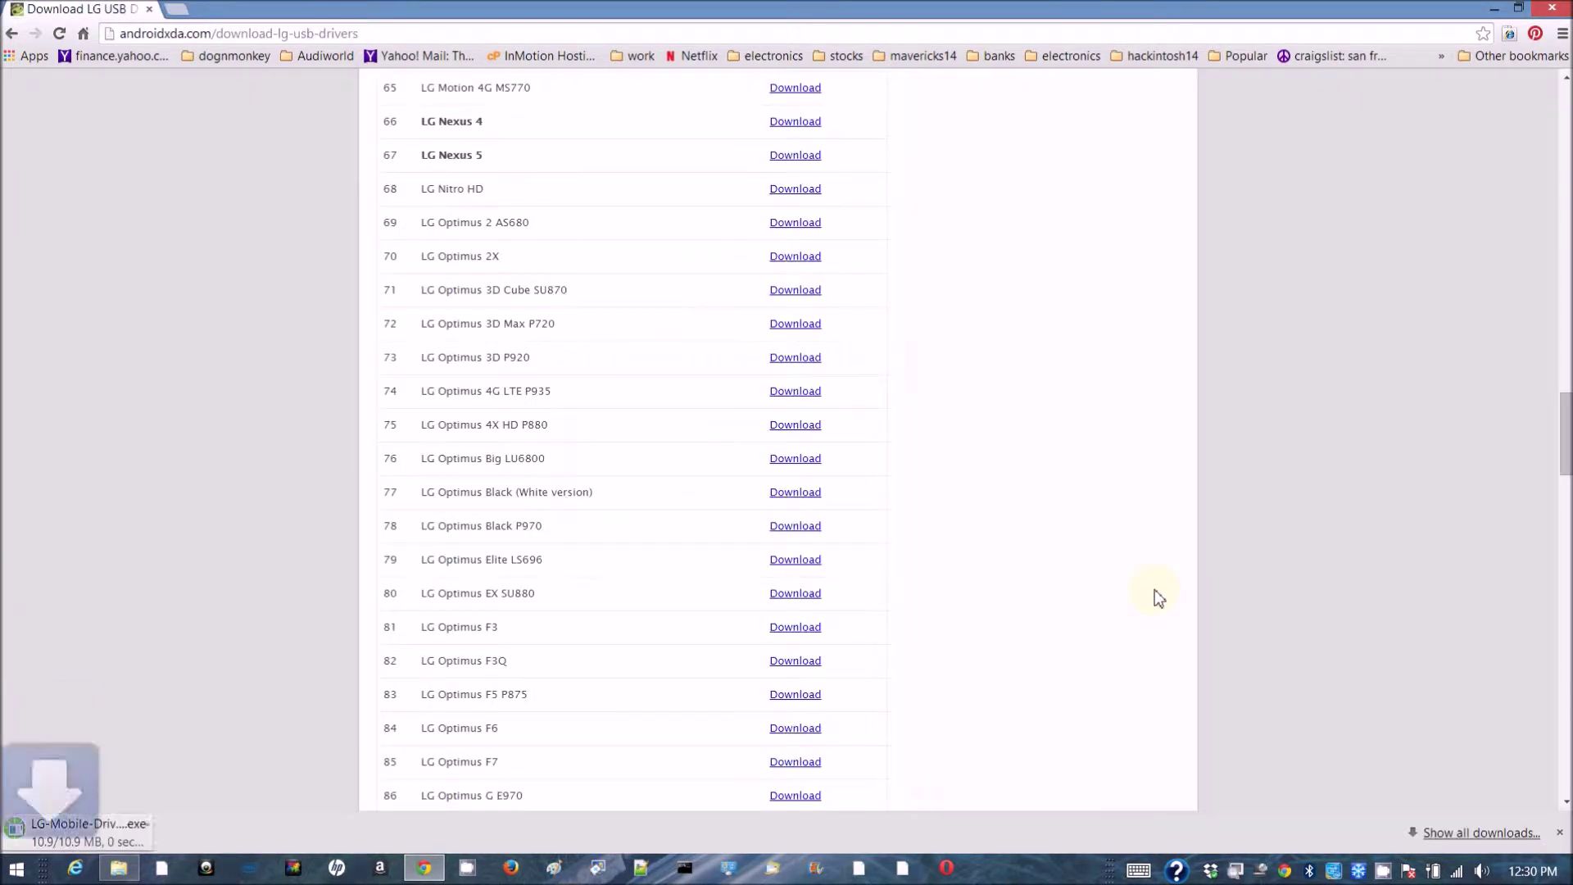
pyautogui.click(97, 834)
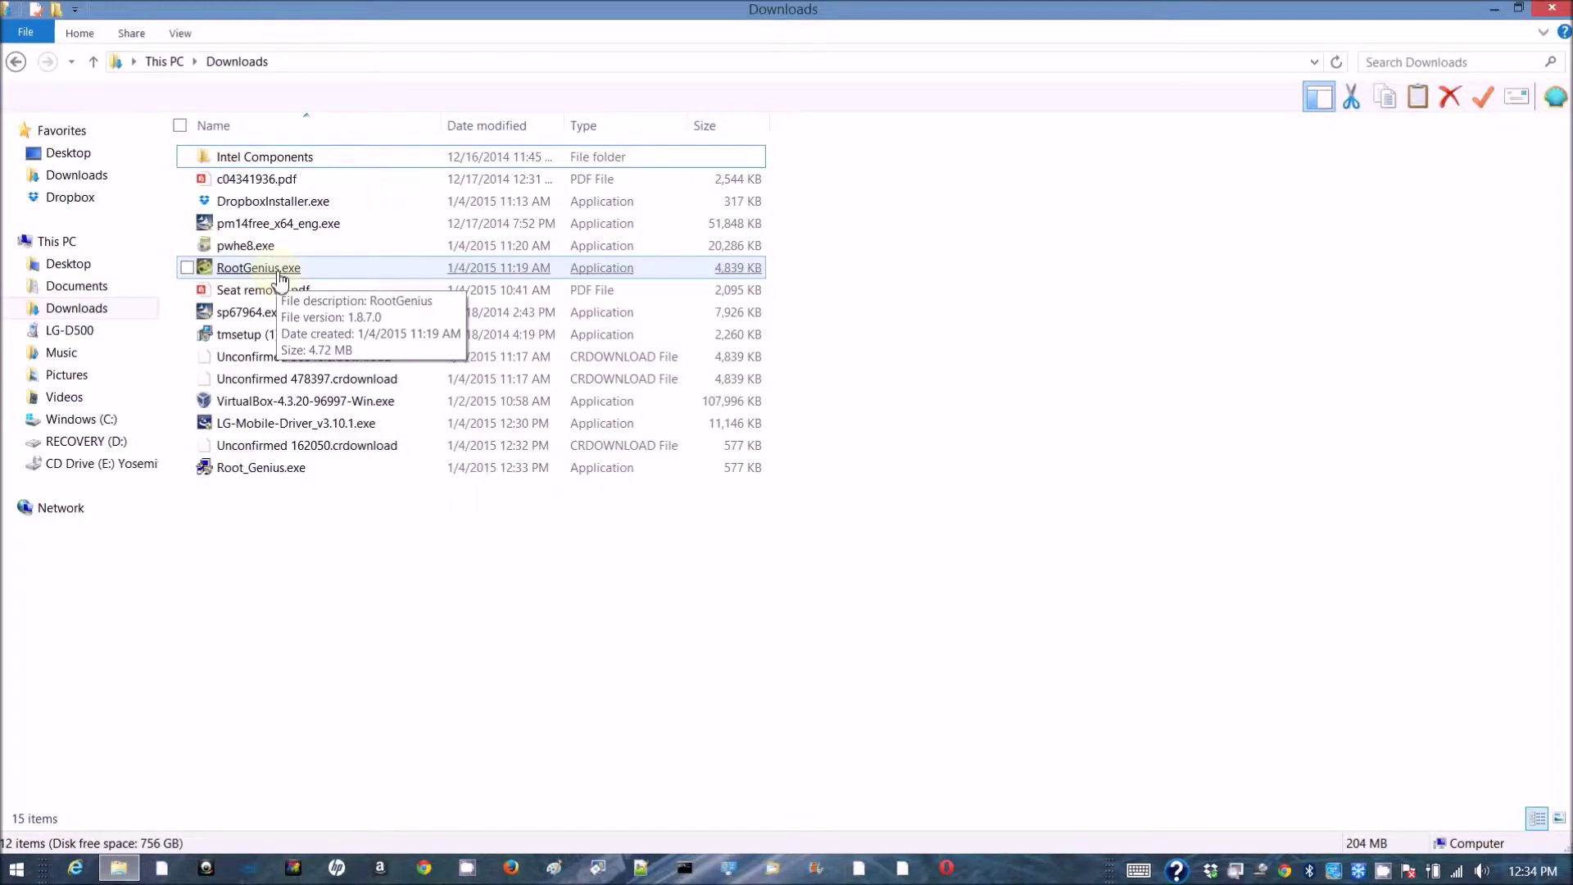
# - Launch RootGenius.exe from the Downloads folder and start rooting the connected phone
pyautogui.click(279, 279)
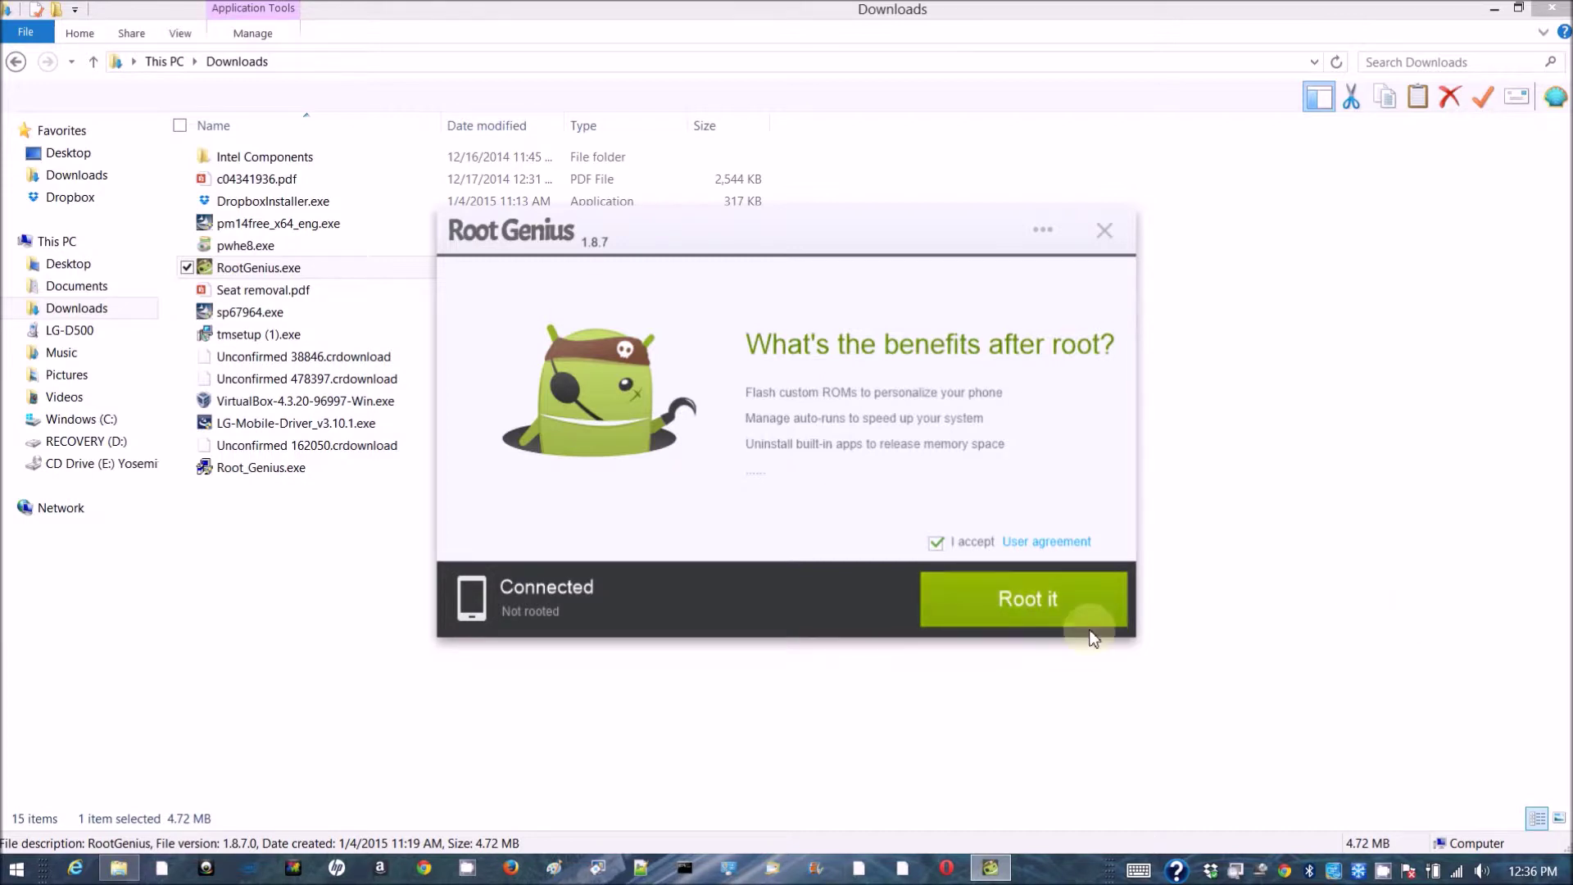
pyautogui.click(1025, 598)
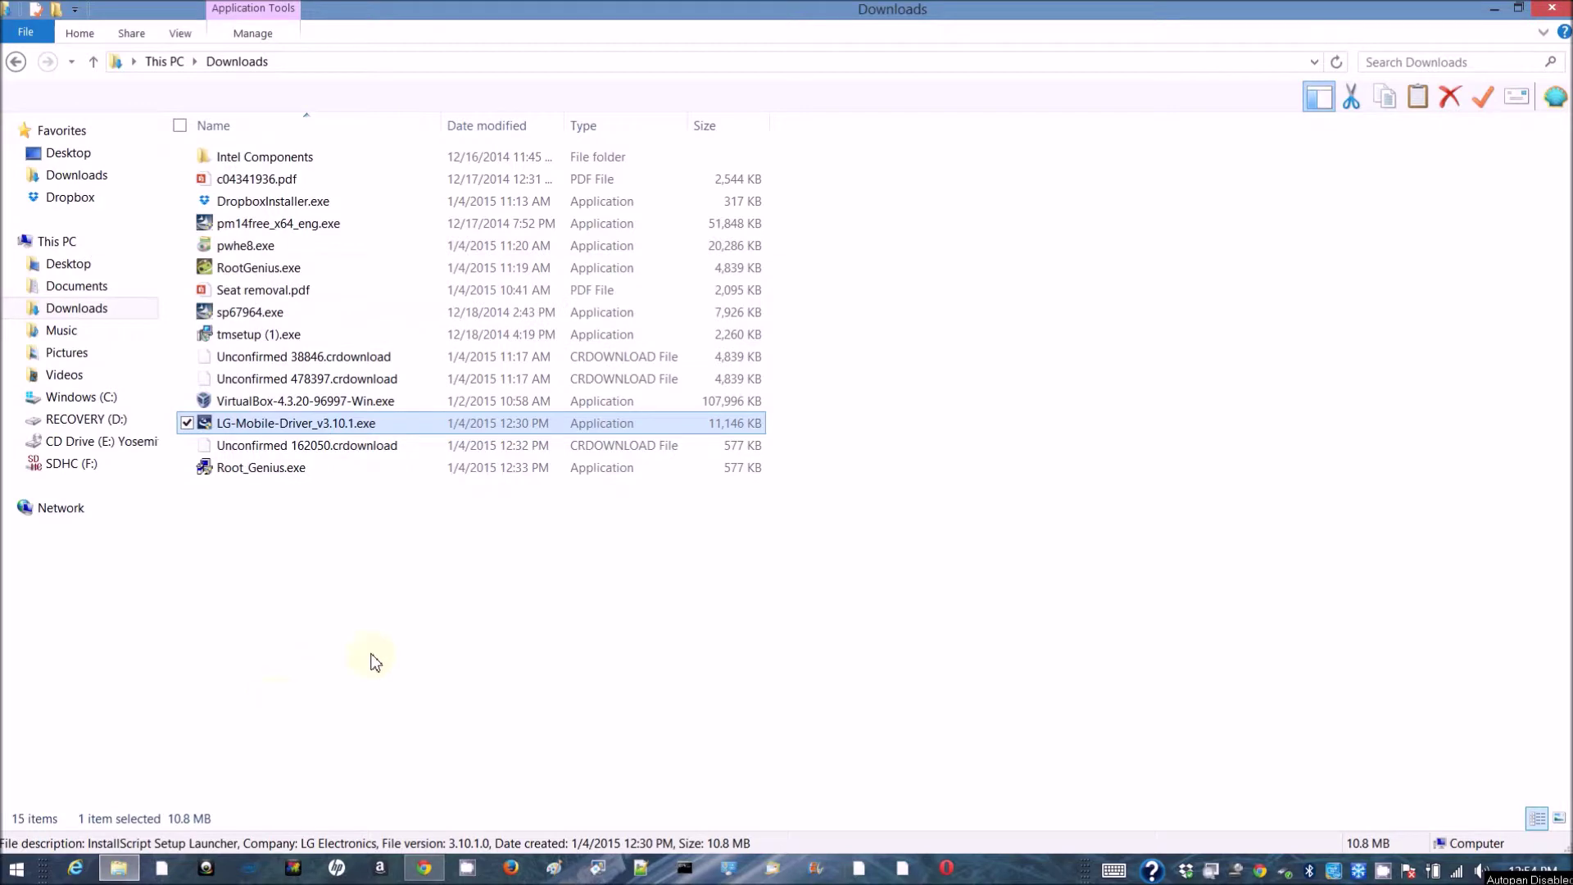
# - Minimize the Downloads window and launch MiniTool Partition Wizard from the desktop
pyautogui.click(1494, 14)
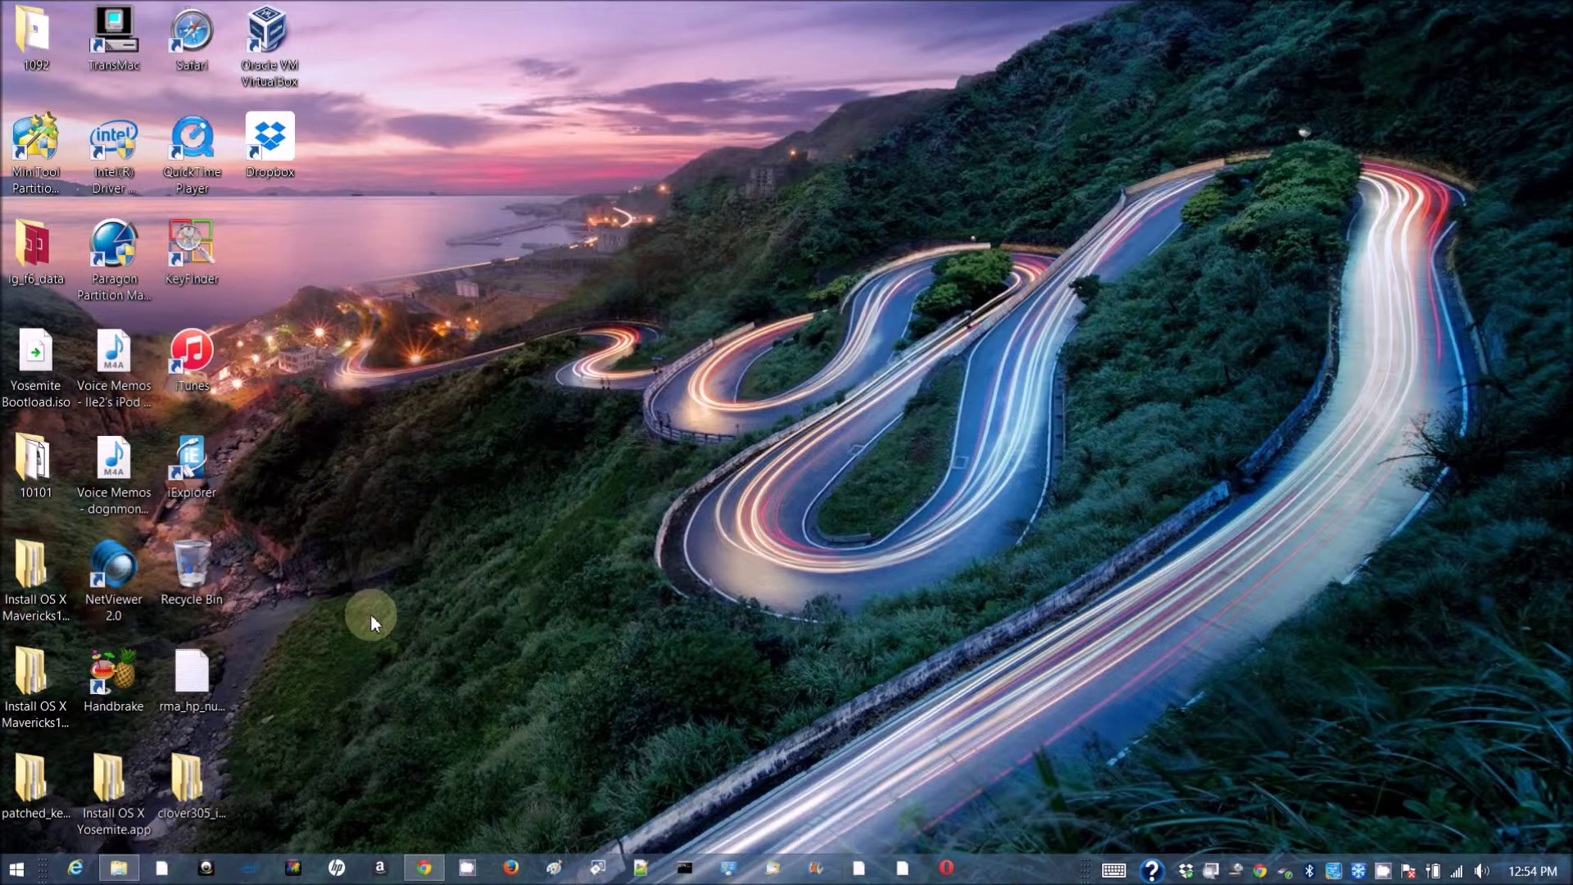
pyautogui.click(27, 168)
pyautogui.doubleClick(27, 168)
pyautogui.click(645, 399)
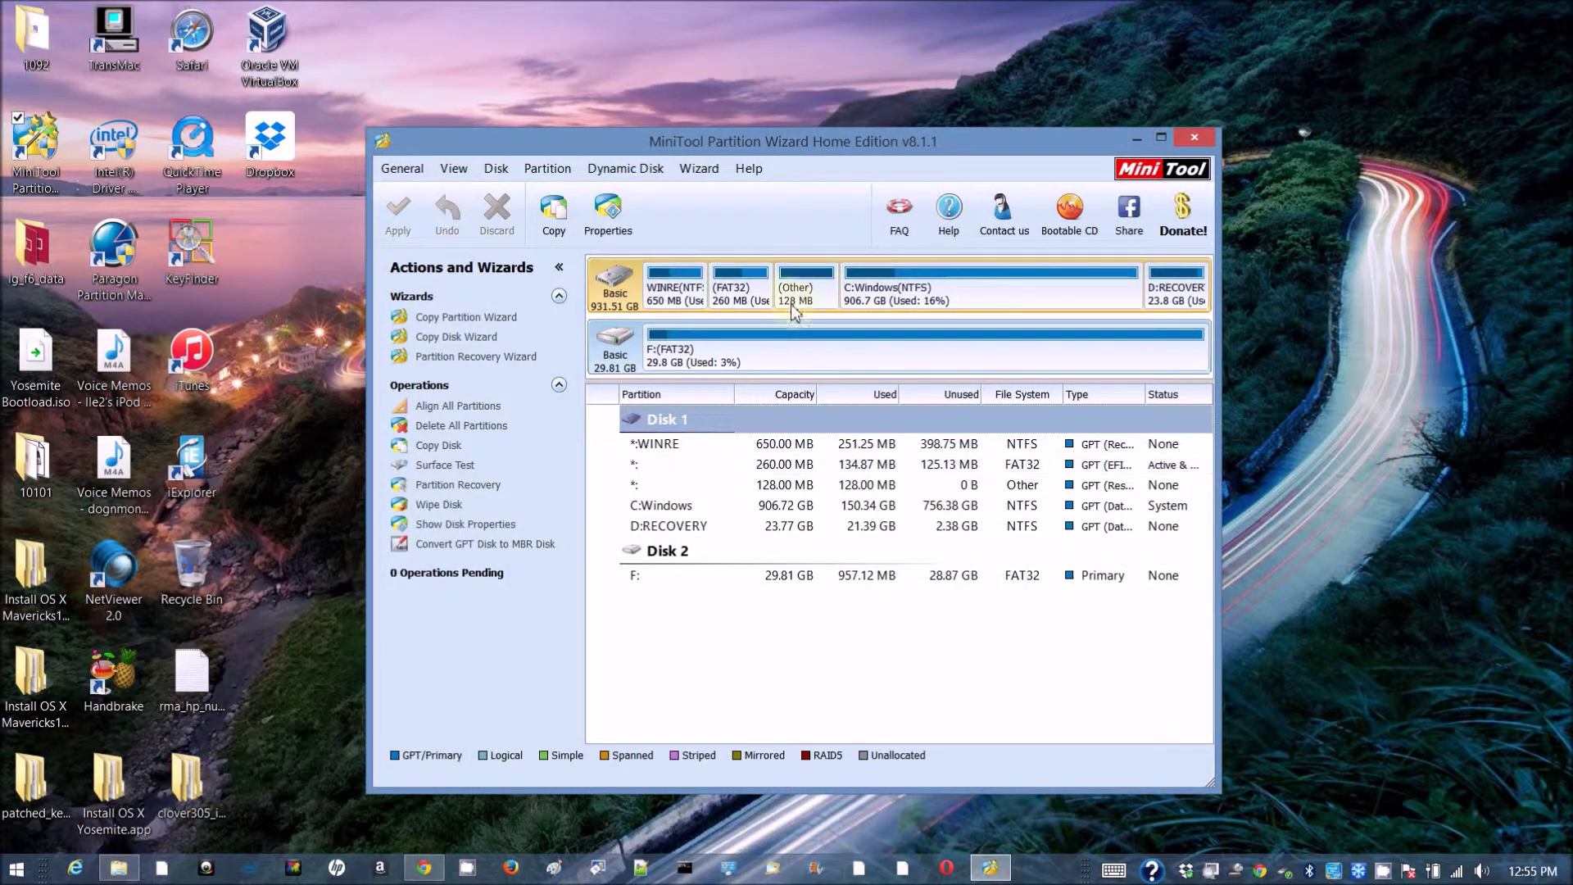
# - Set up formatting of the F: partition on Disk 2 as NTFS with the label ExternalSD
pyautogui.click(725, 364)
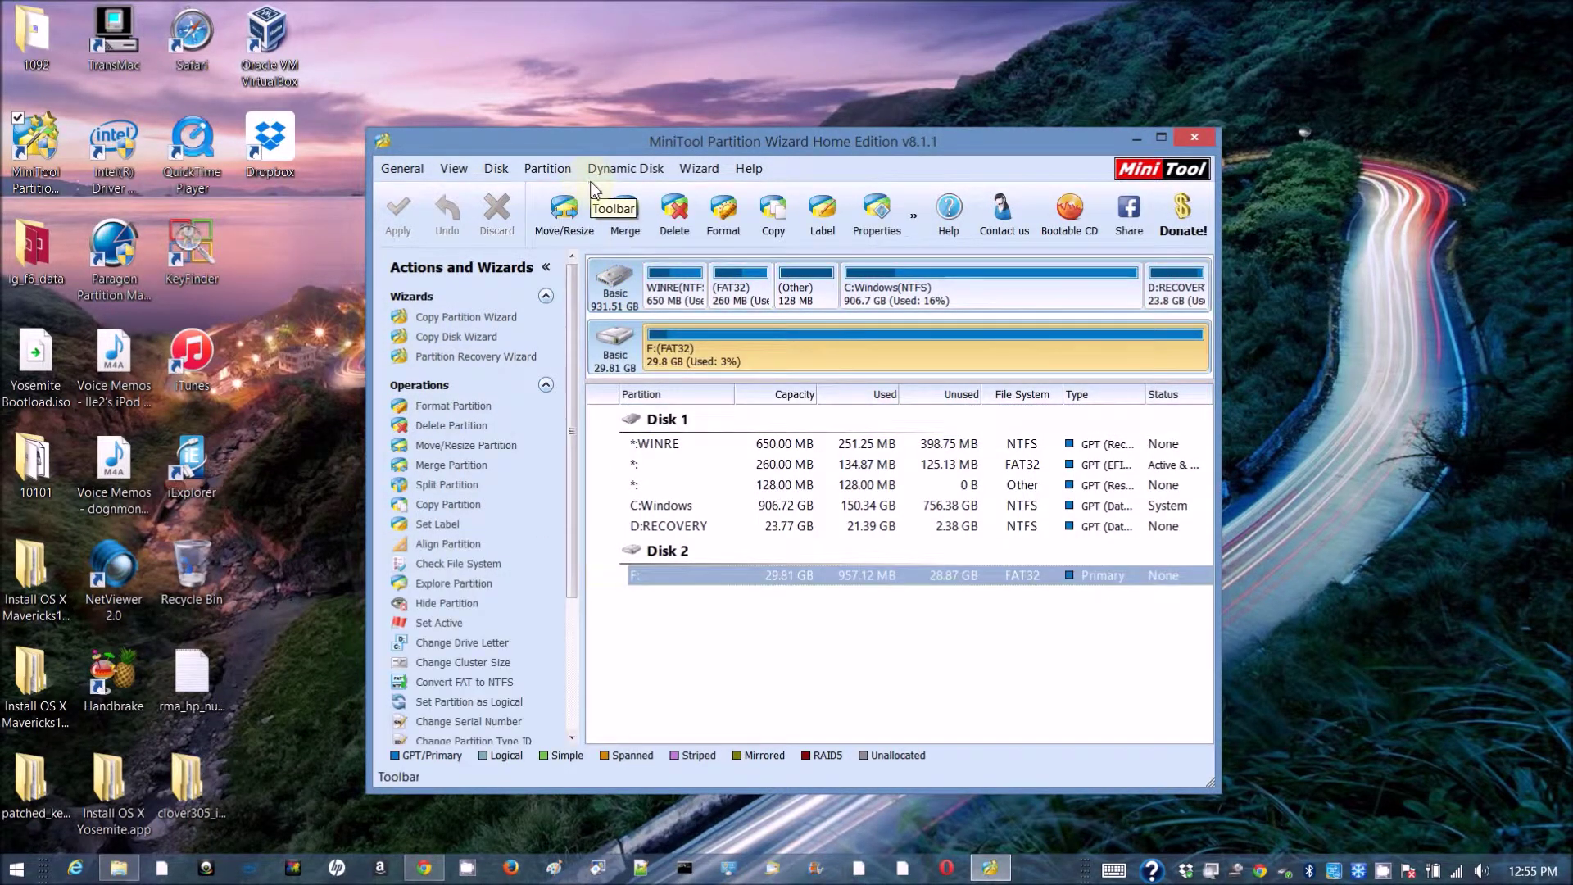
pyautogui.click(726, 217)
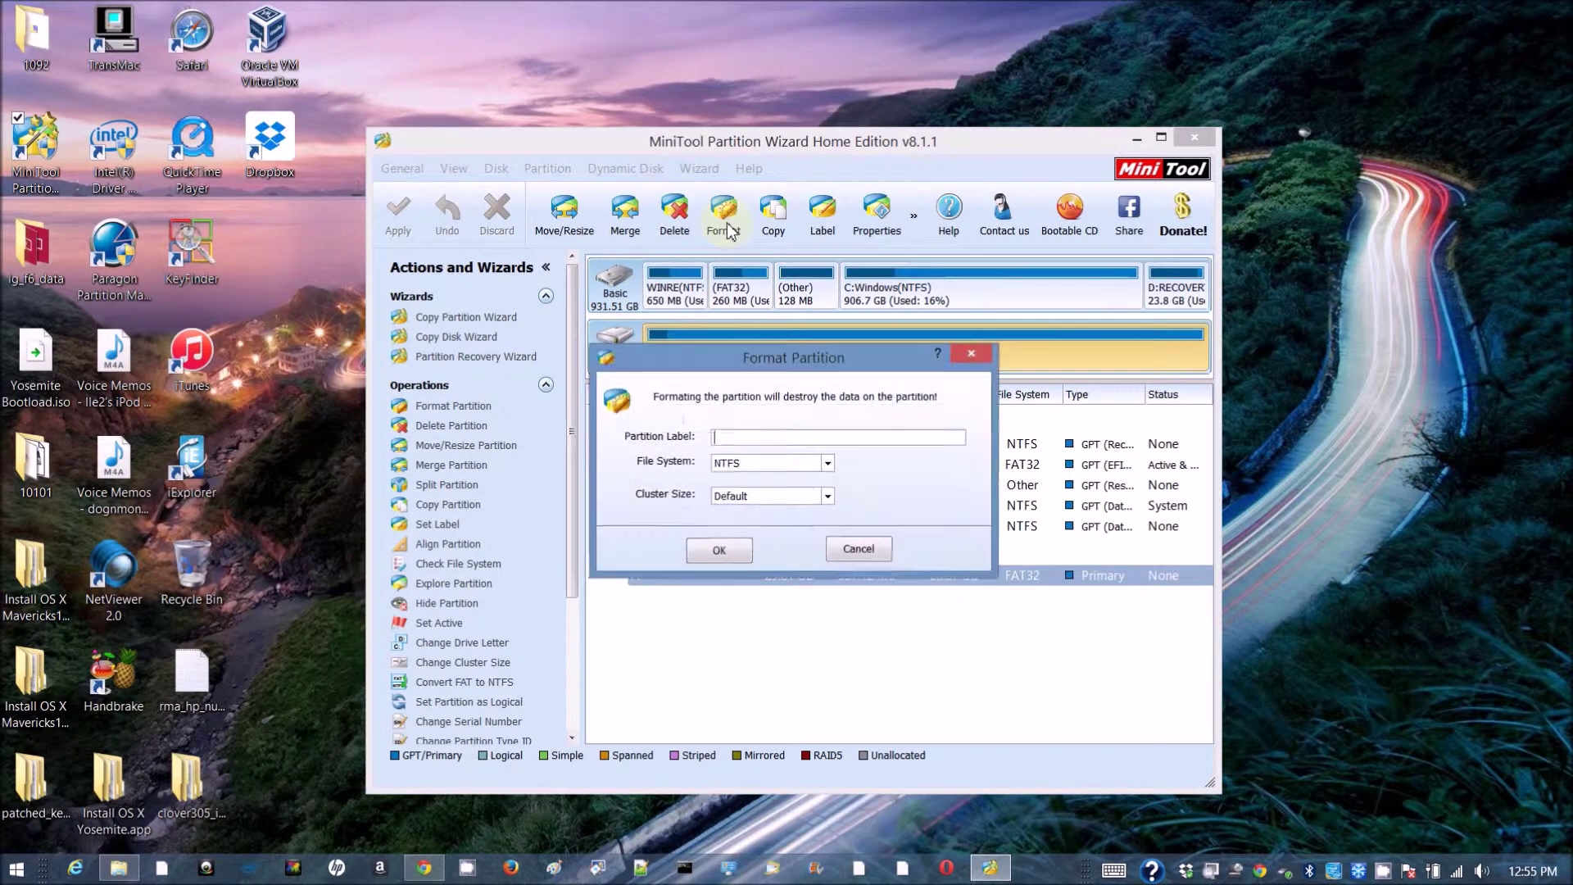
pyautogui.click(741, 465)
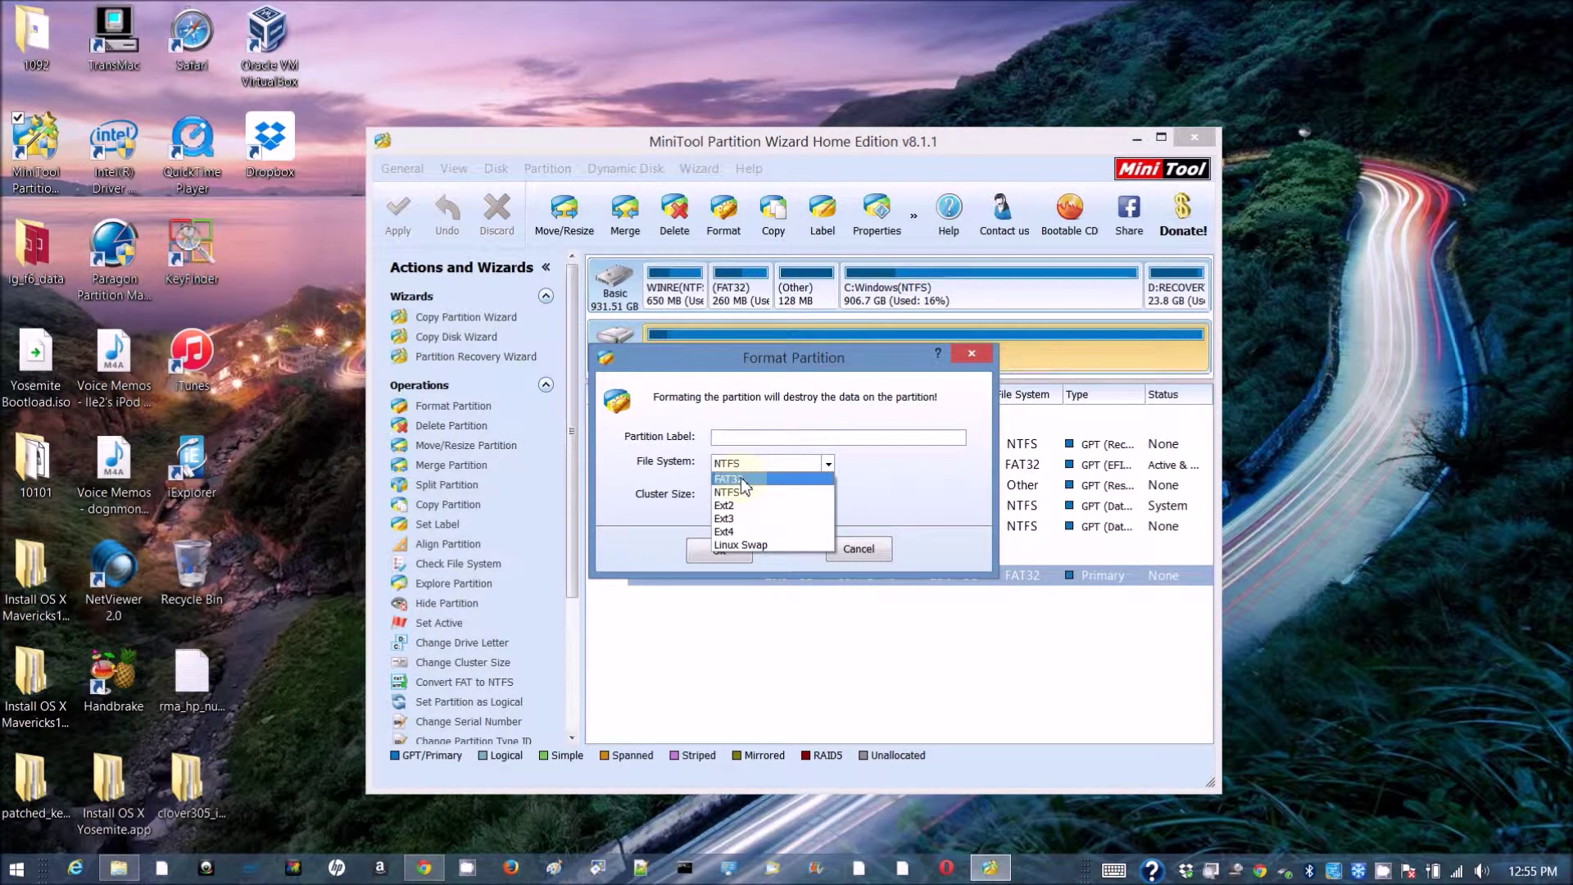
pyautogui.click(741, 478)
pyautogui.click(737, 437)
pyautogui.write('ExternalSD')
pyautogui.click(719, 550)
pyautogui.click(726, 221)
pyautogui.press('Return')
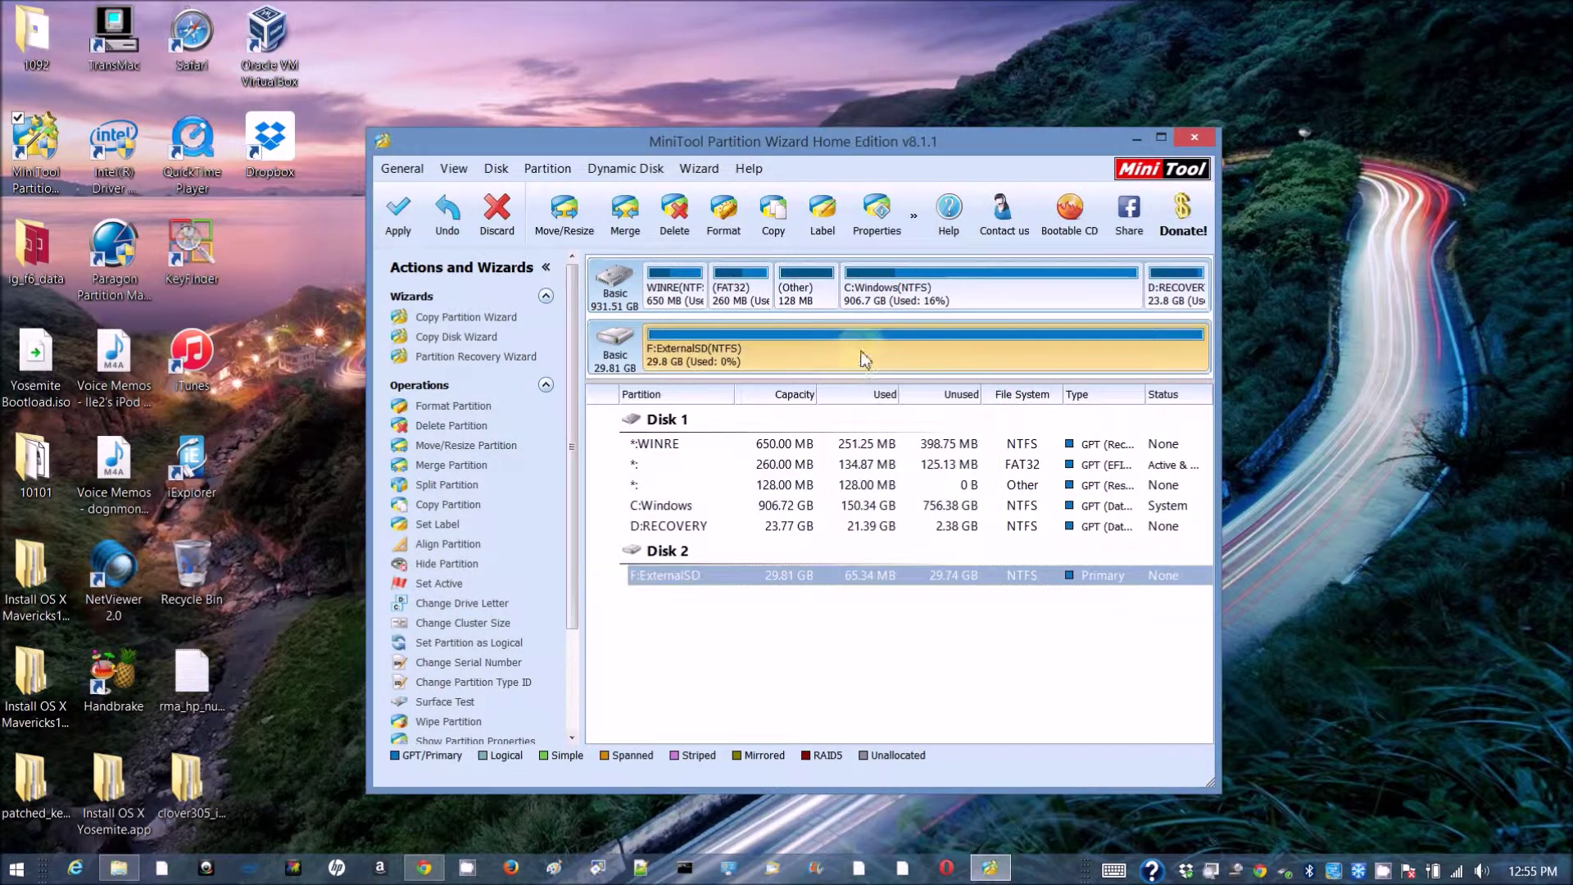
# - Apply the pending format of the SD card partition and dismiss the completion notice
pyautogui.click(398, 213)
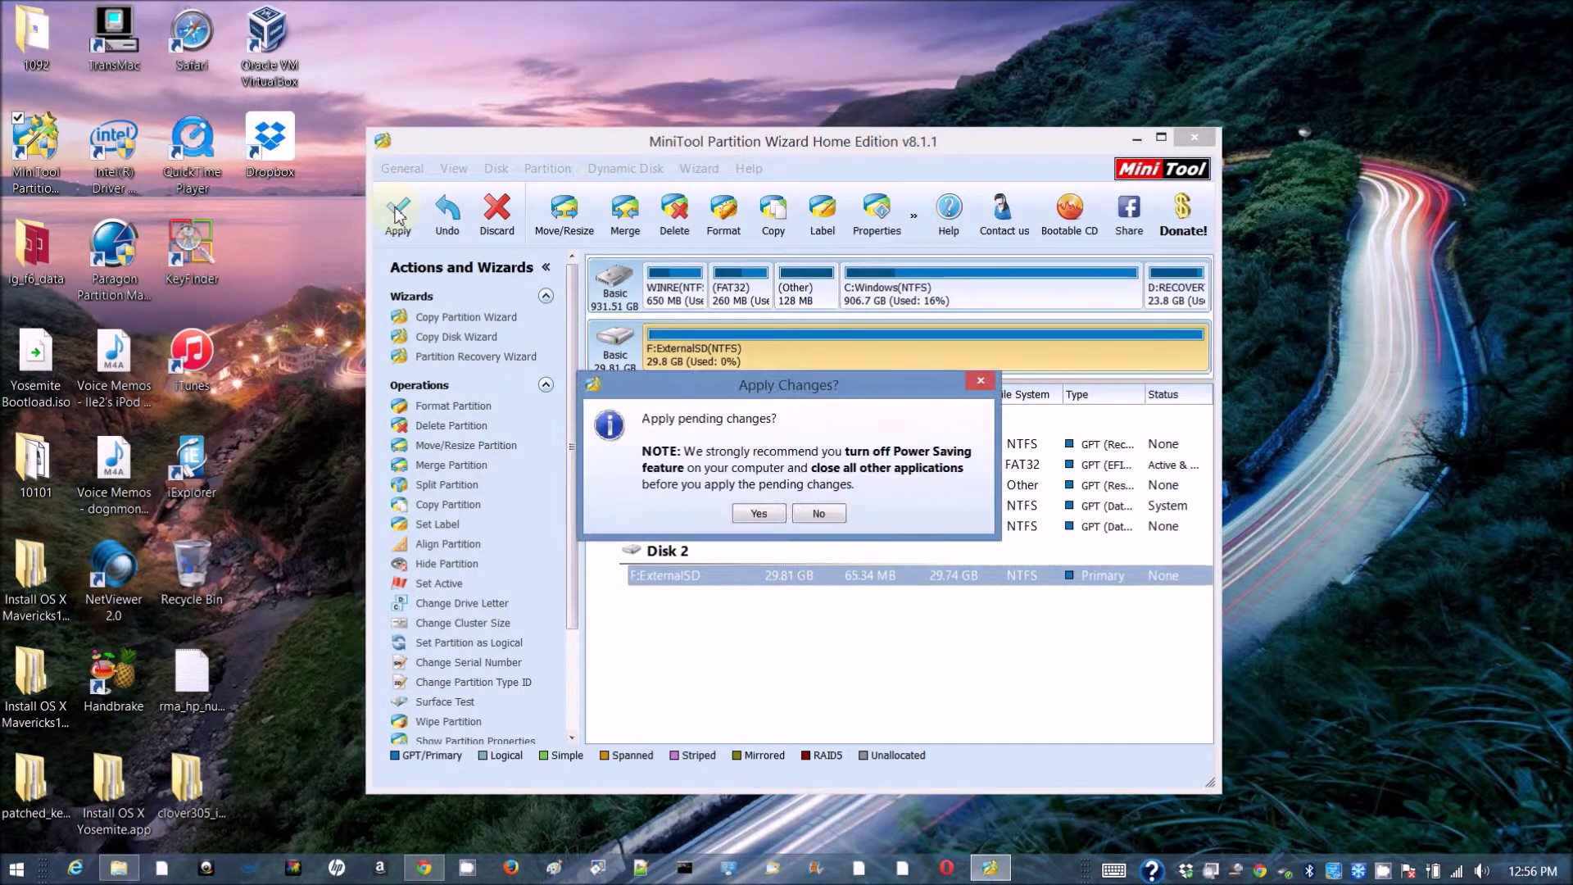
pyautogui.click(758, 516)
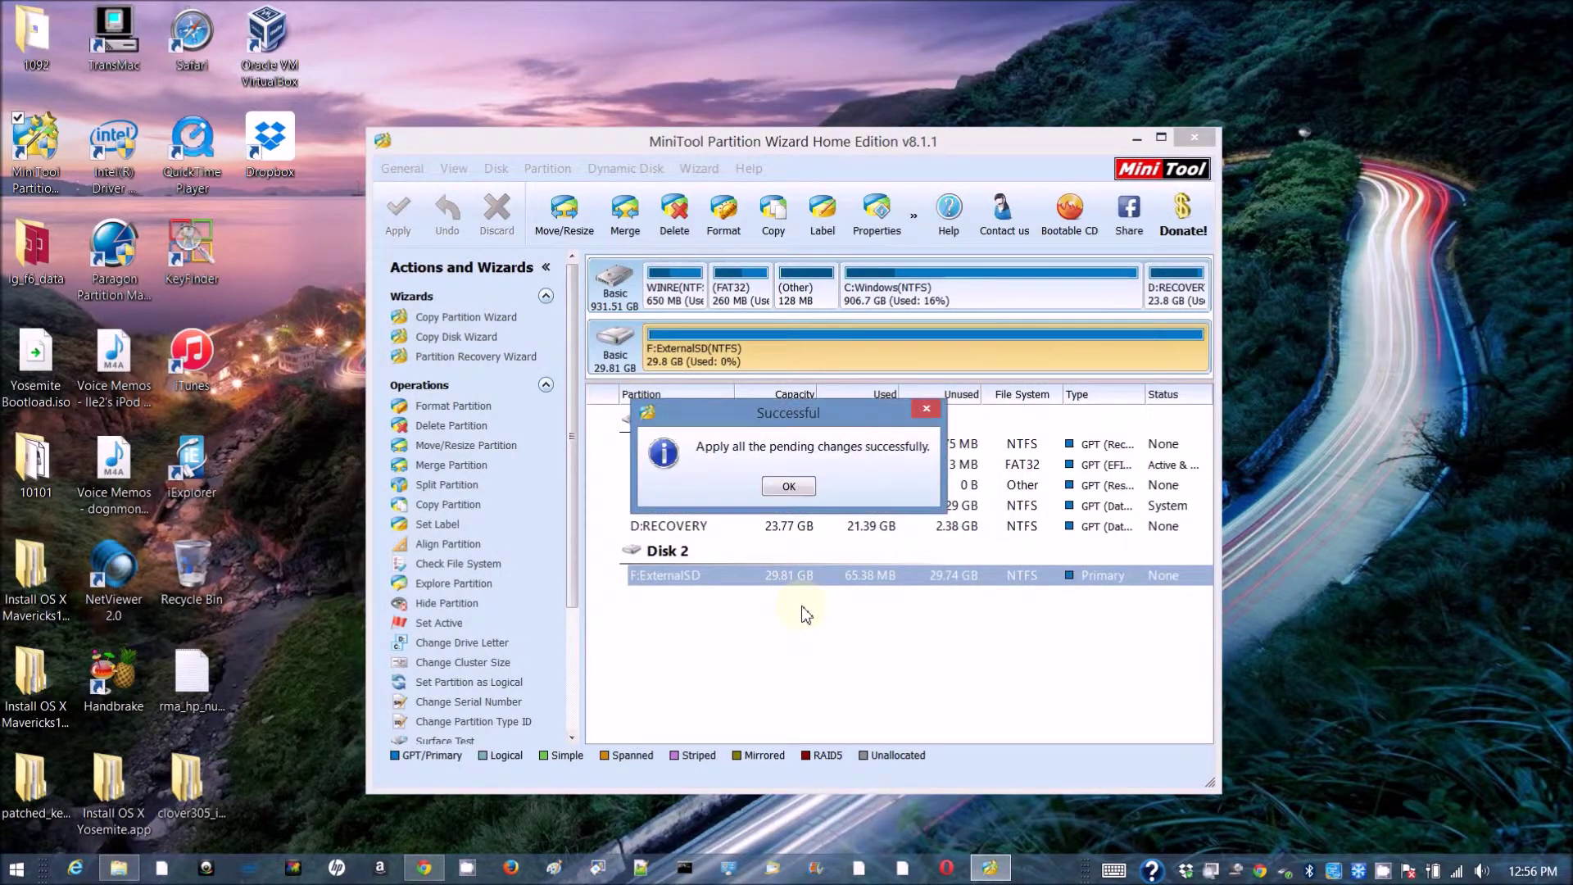
pyautogui.click(789, 486)
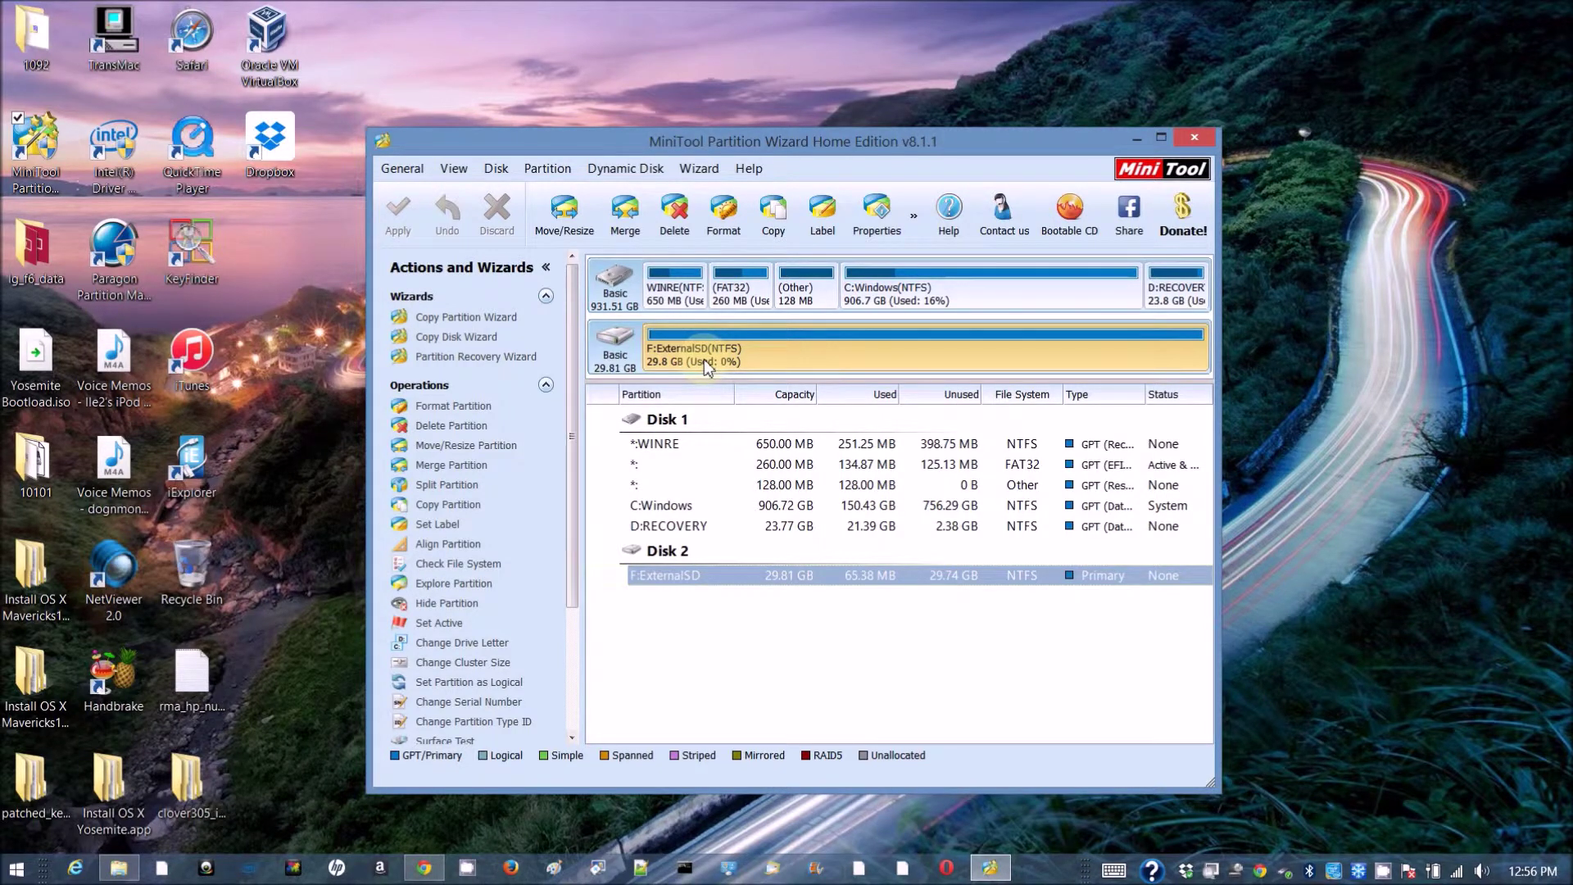
# - Resize the ExternalSD partition to 20000 MB, leaving the remaining card space unallocated after it
pyautogui.click(572, 229)
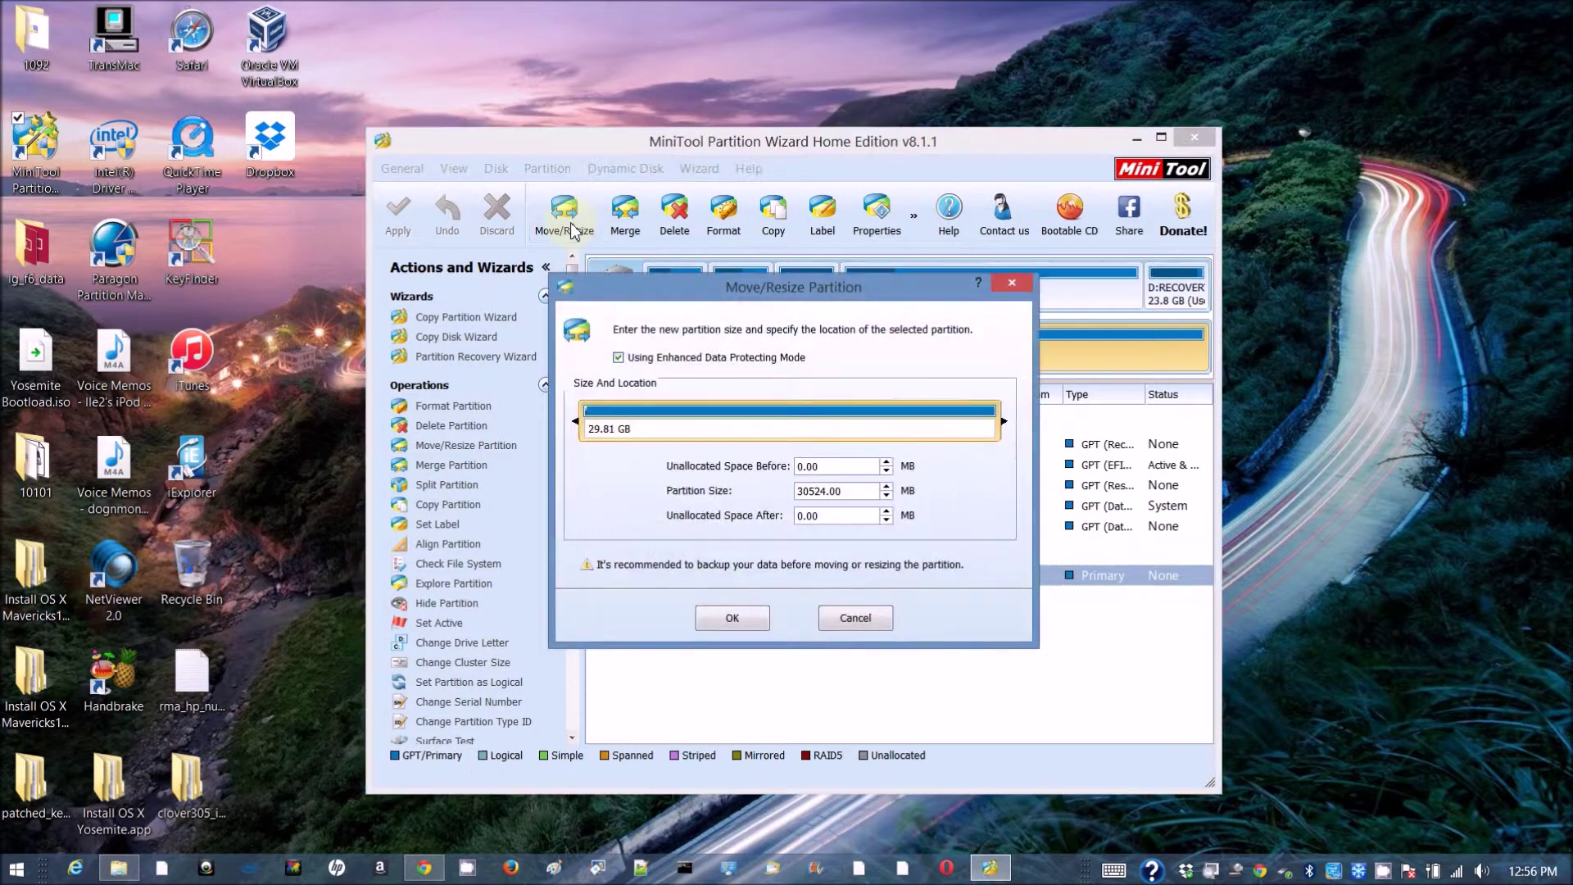
pyautogui.write('2000')
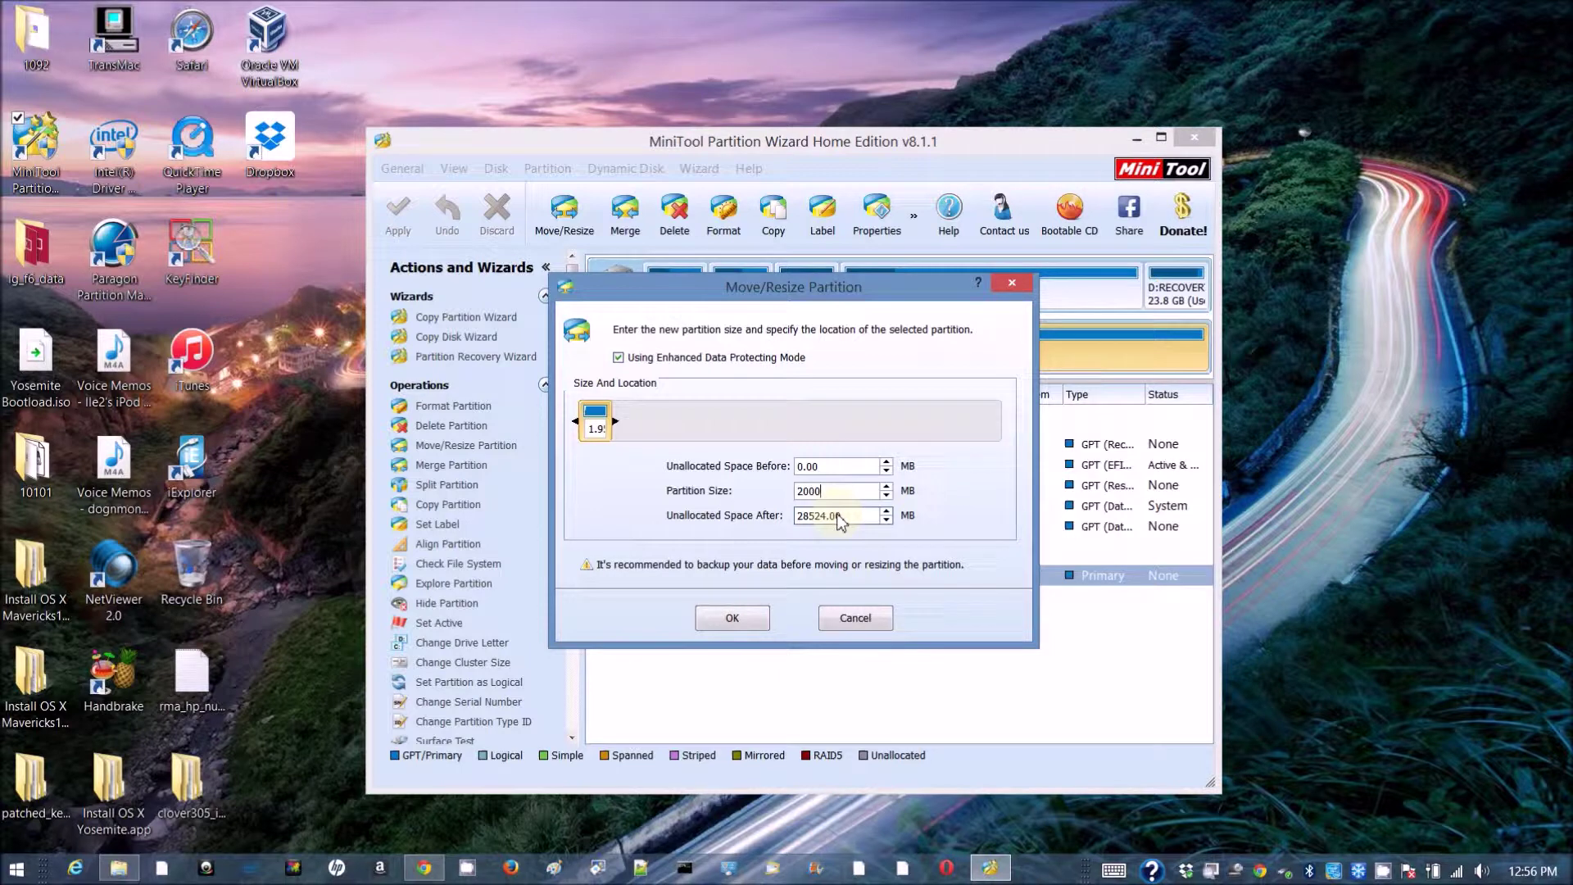
pyautogui.write('0')
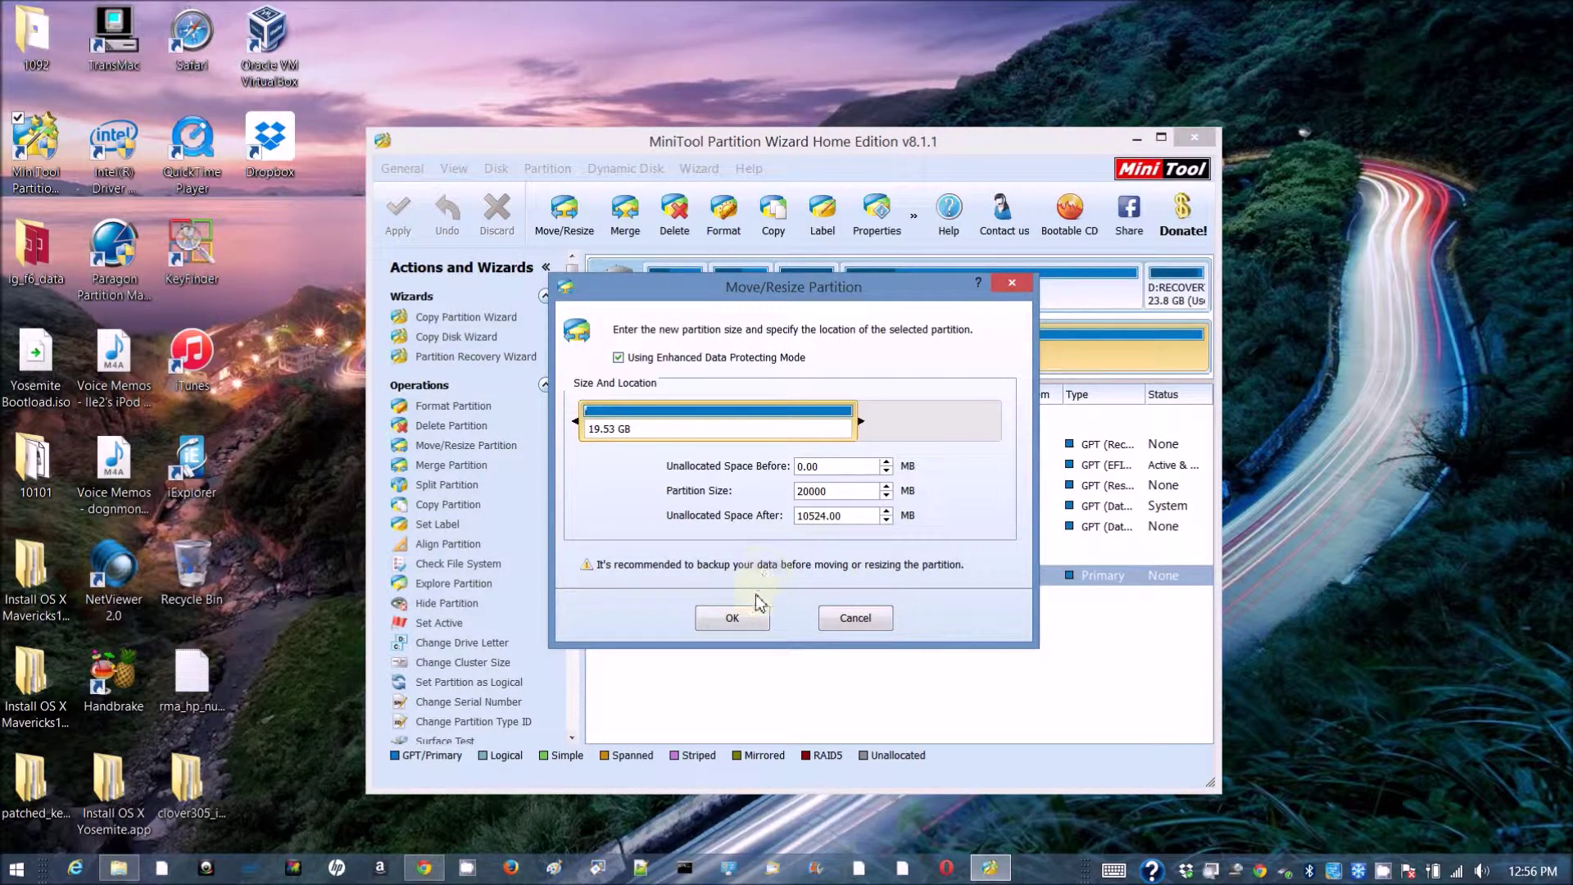
pyautogui.click(741, 623)
pyautogui.click(737, 622)
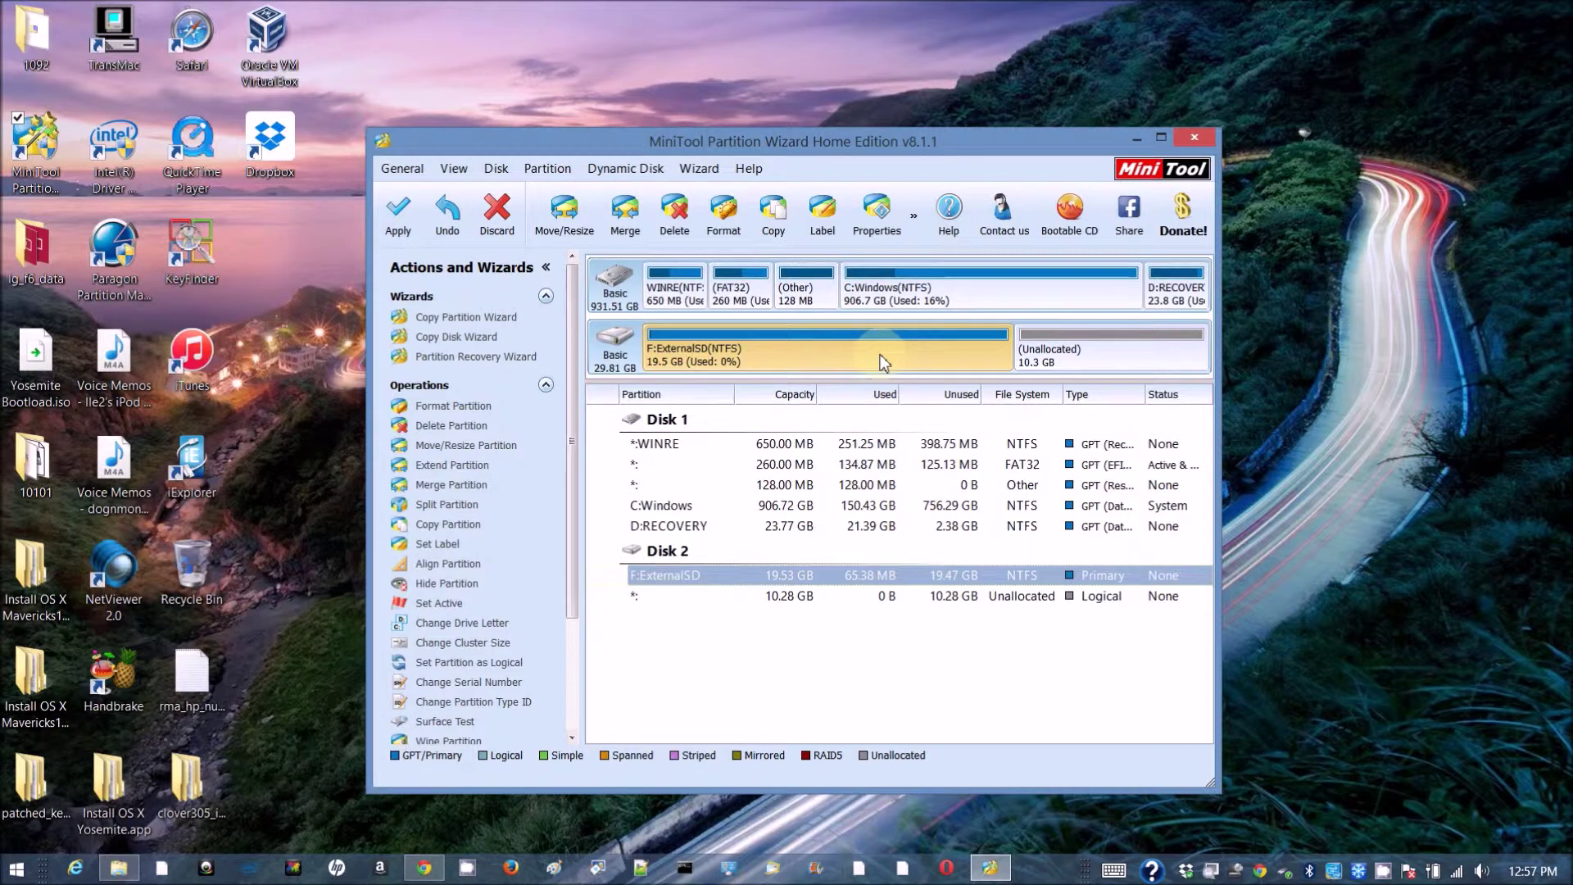
# - Set the resized ExternalSD partition to be formatted as FAT32 with the default cluster size
pyautogui.click(725, 217)
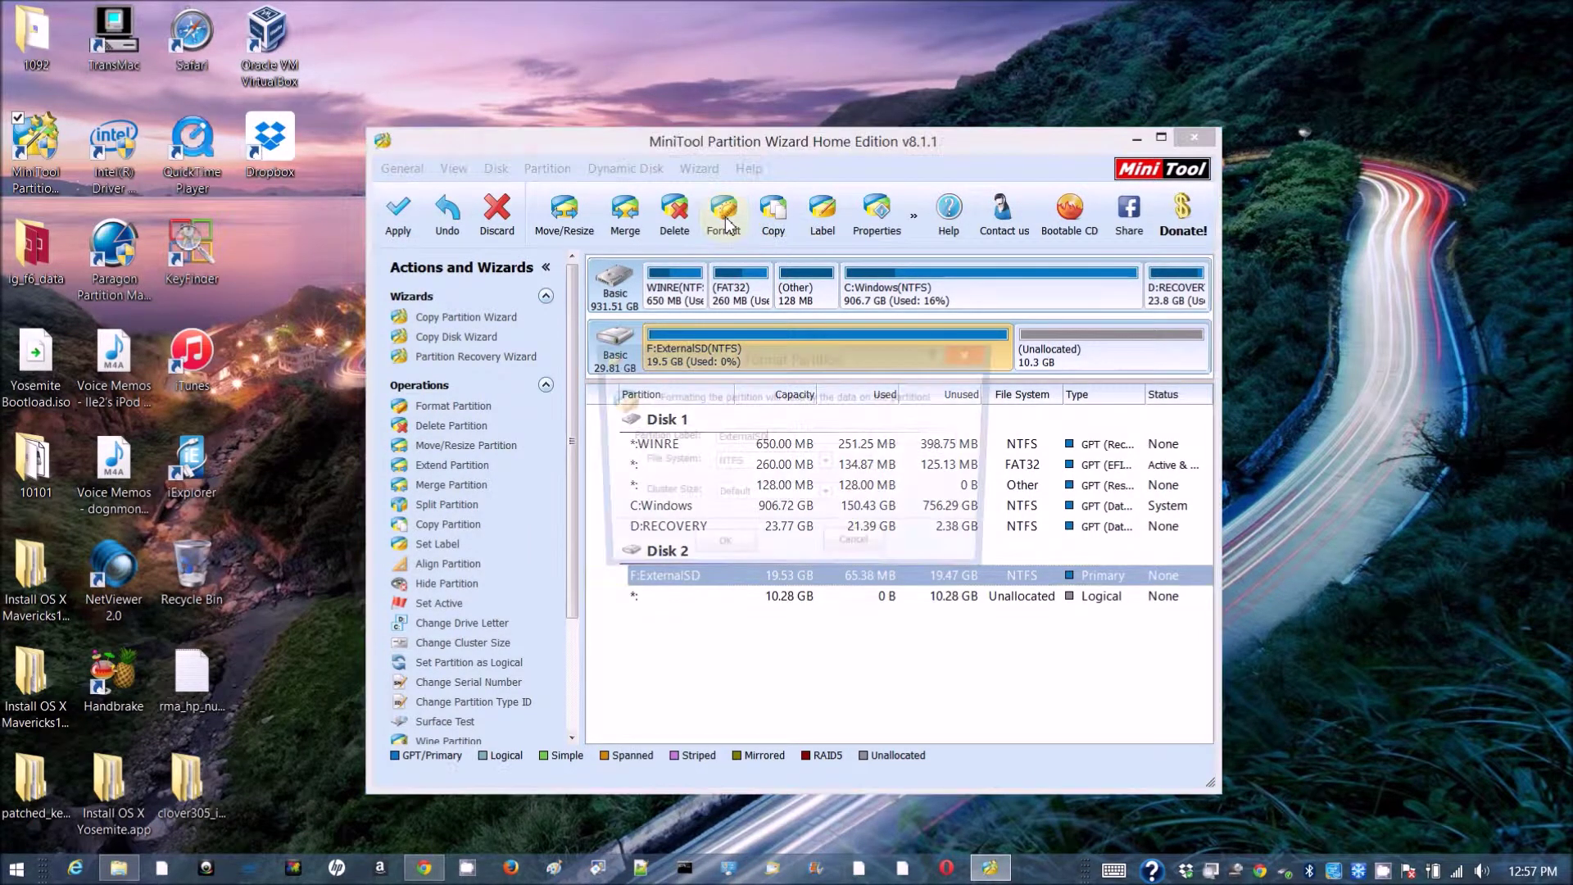
pyautogui.click(827, 464)
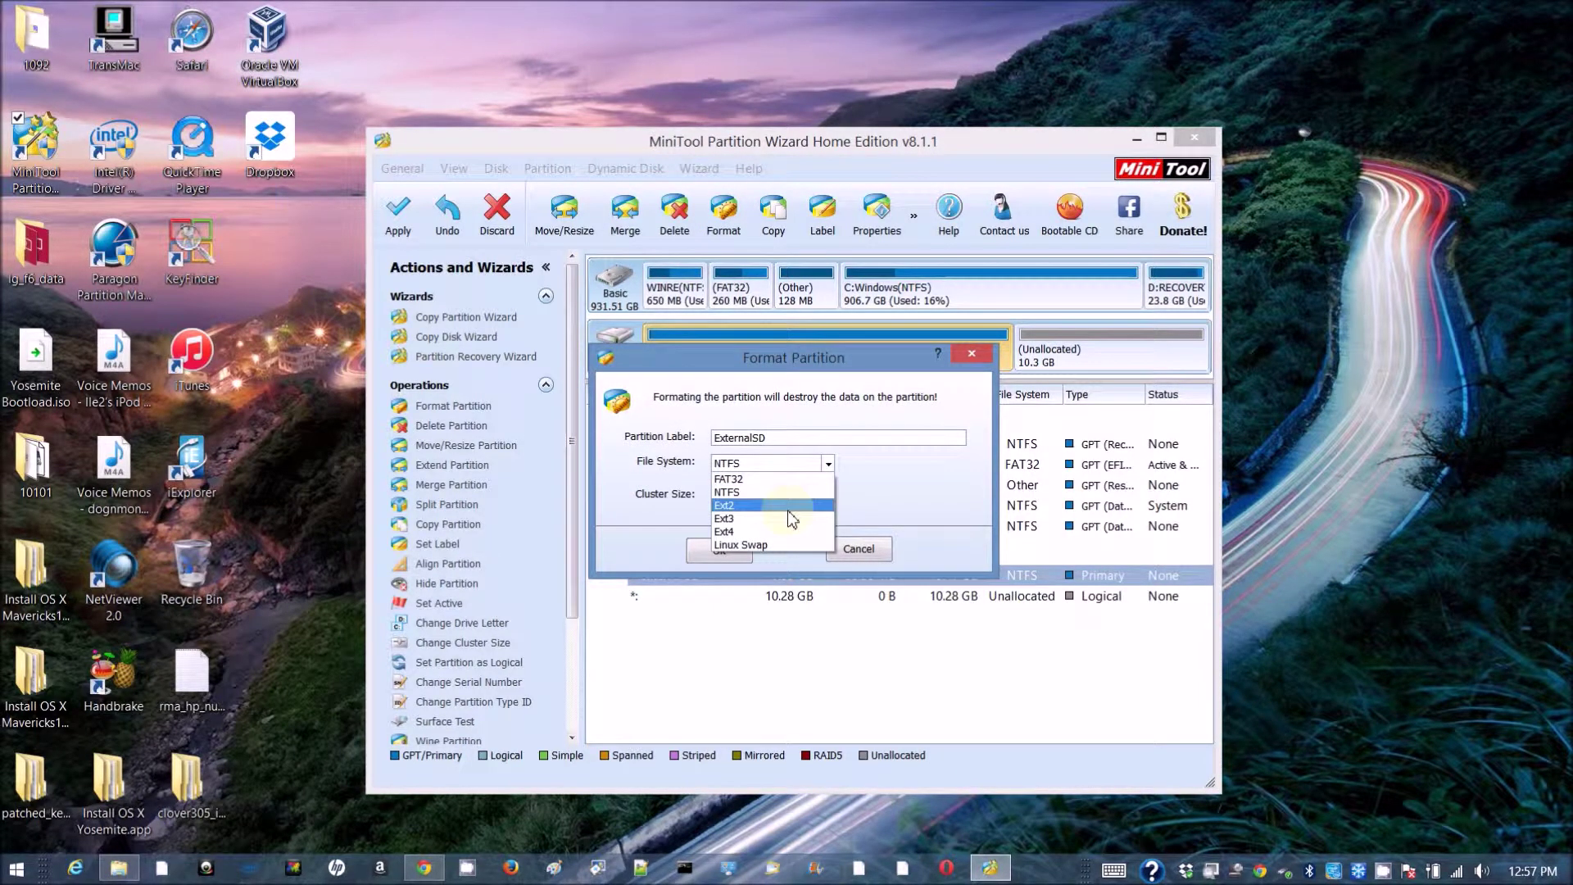
pyautogui.click(790, 477)
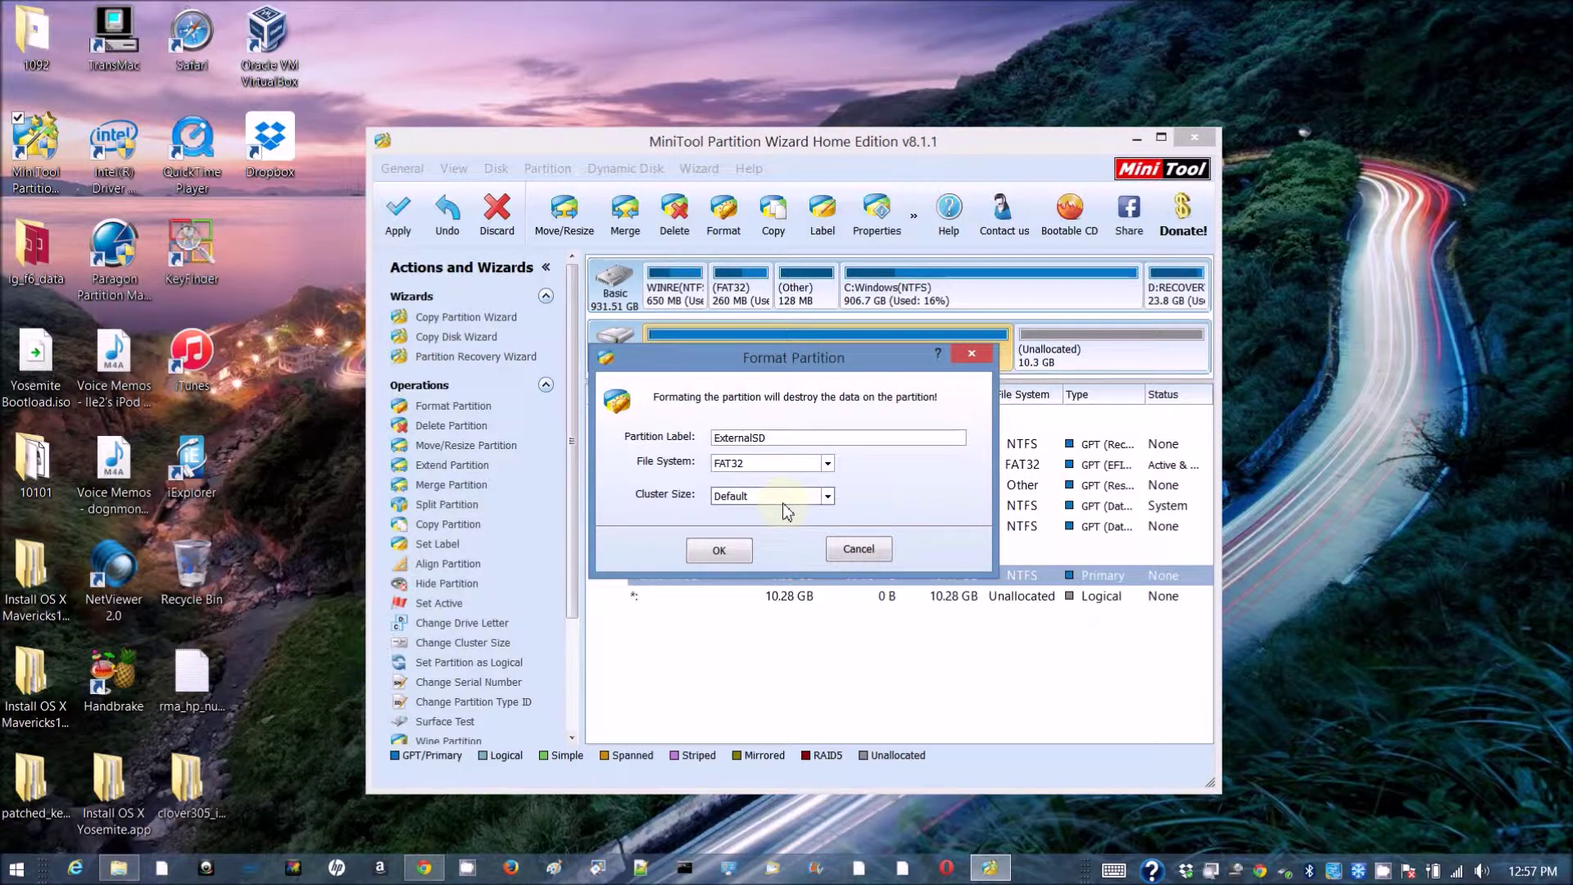
pyautogui.click(714, 558)
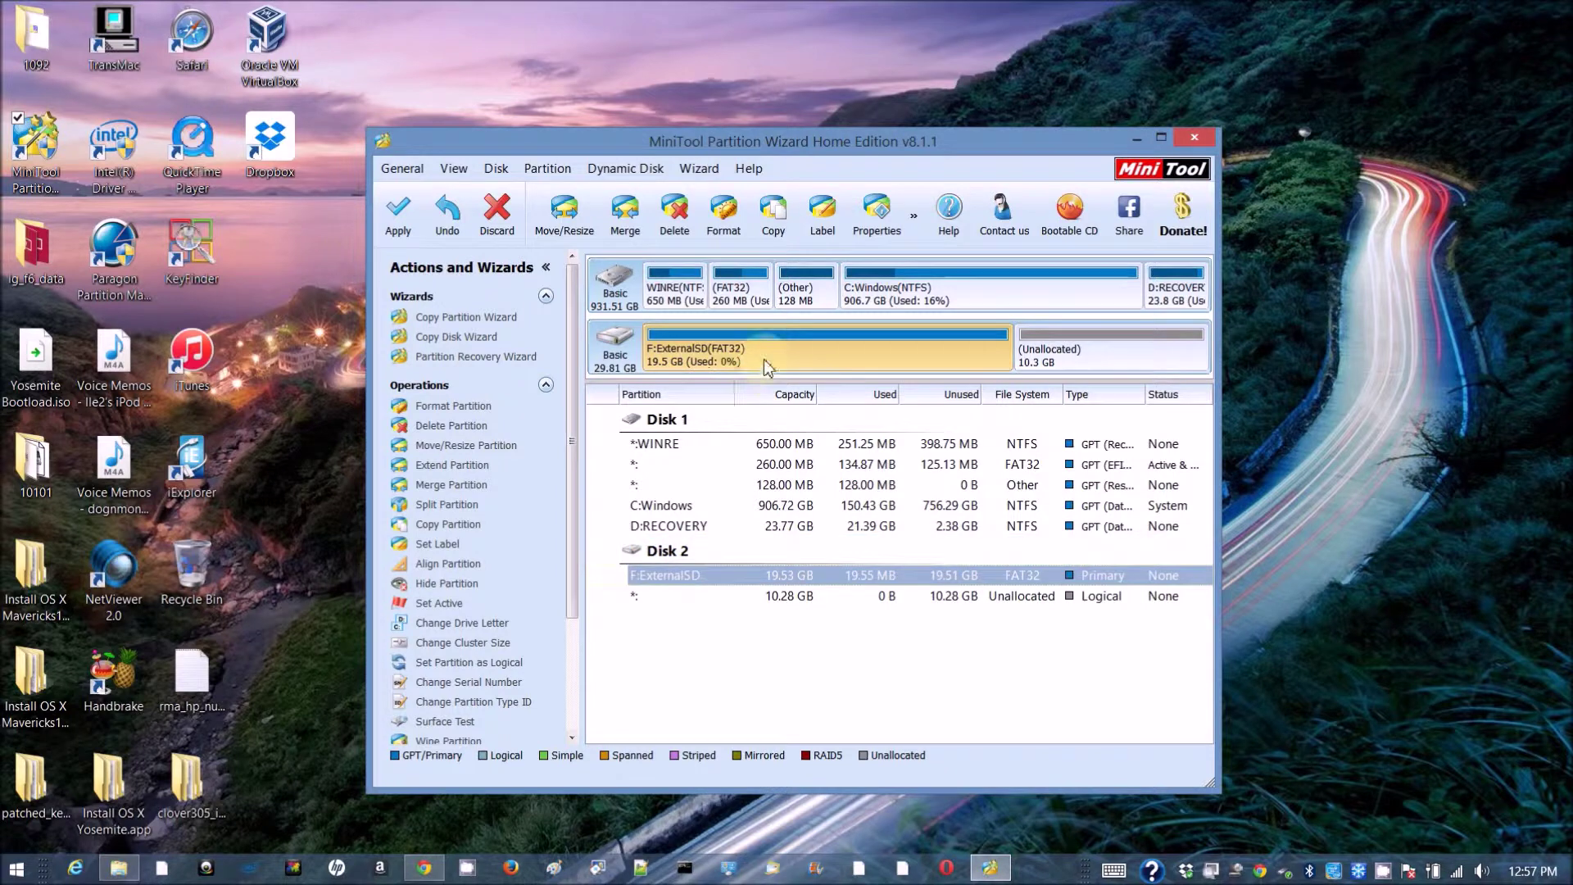
# - Create a primary Ext2 partition labeled Apps in all of Disk 2's unallocated space, accepting the removable-disk warning
pyautogui.click(1056, 348)
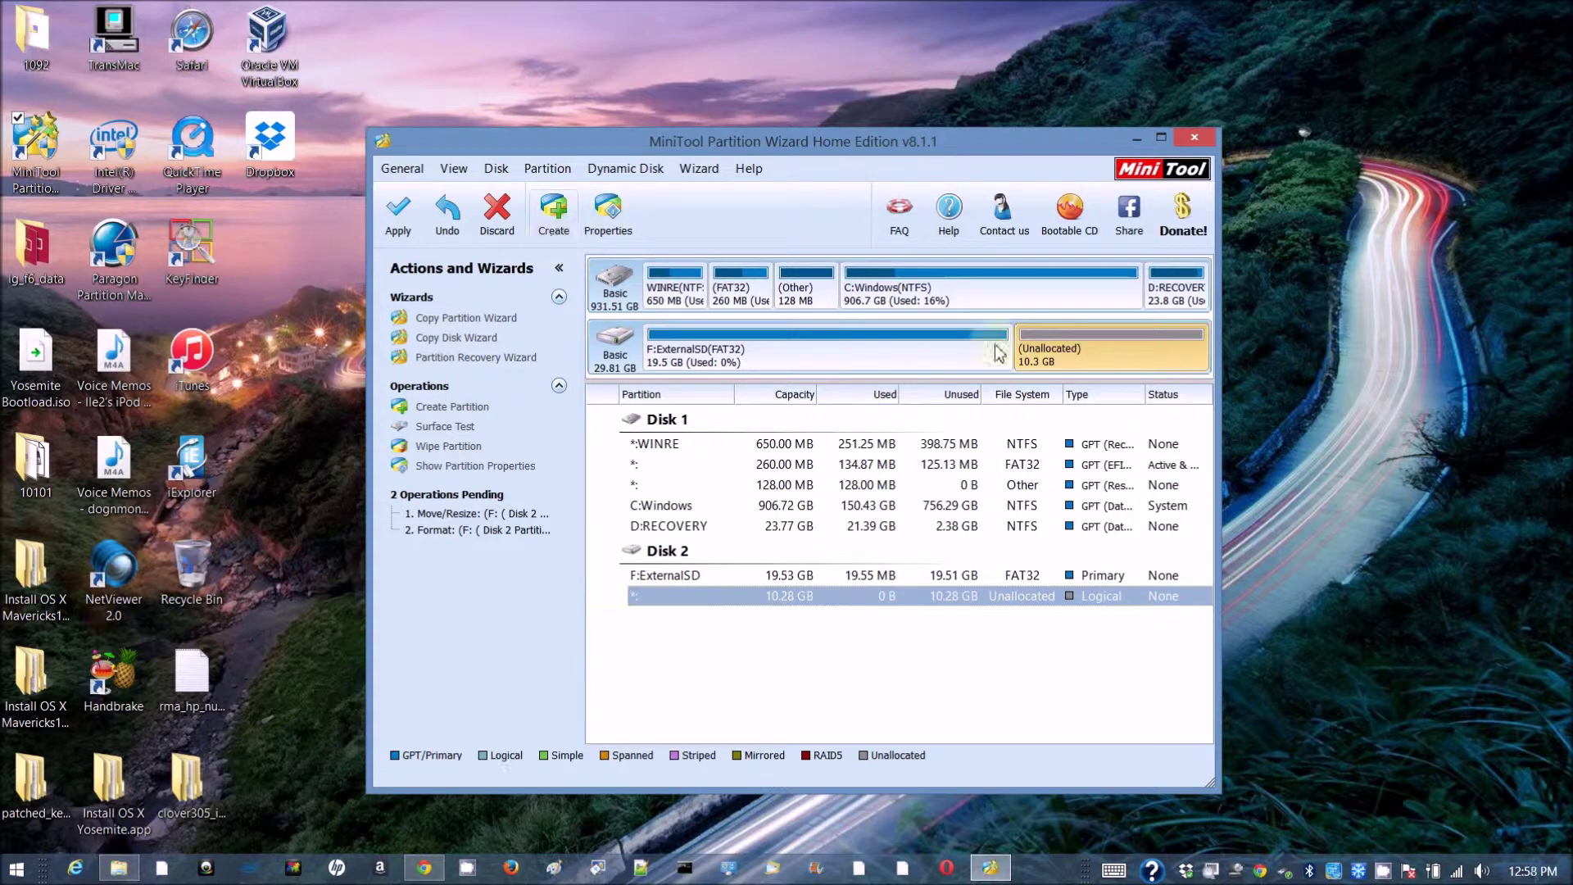
pyautogui.click(562, 217)
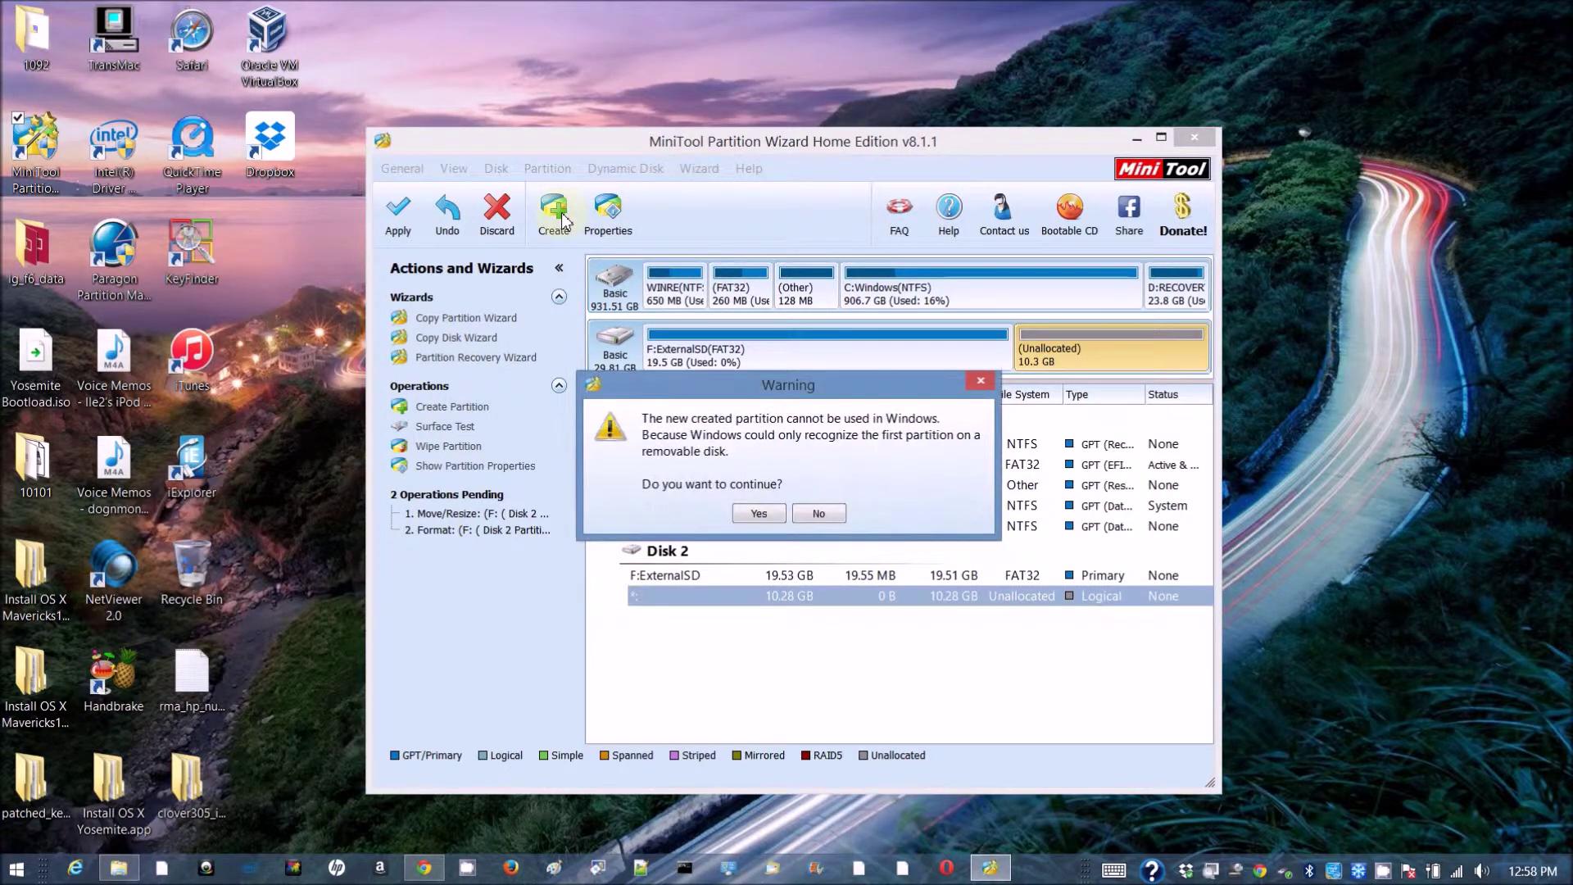
pyautogui.click(759, 514)
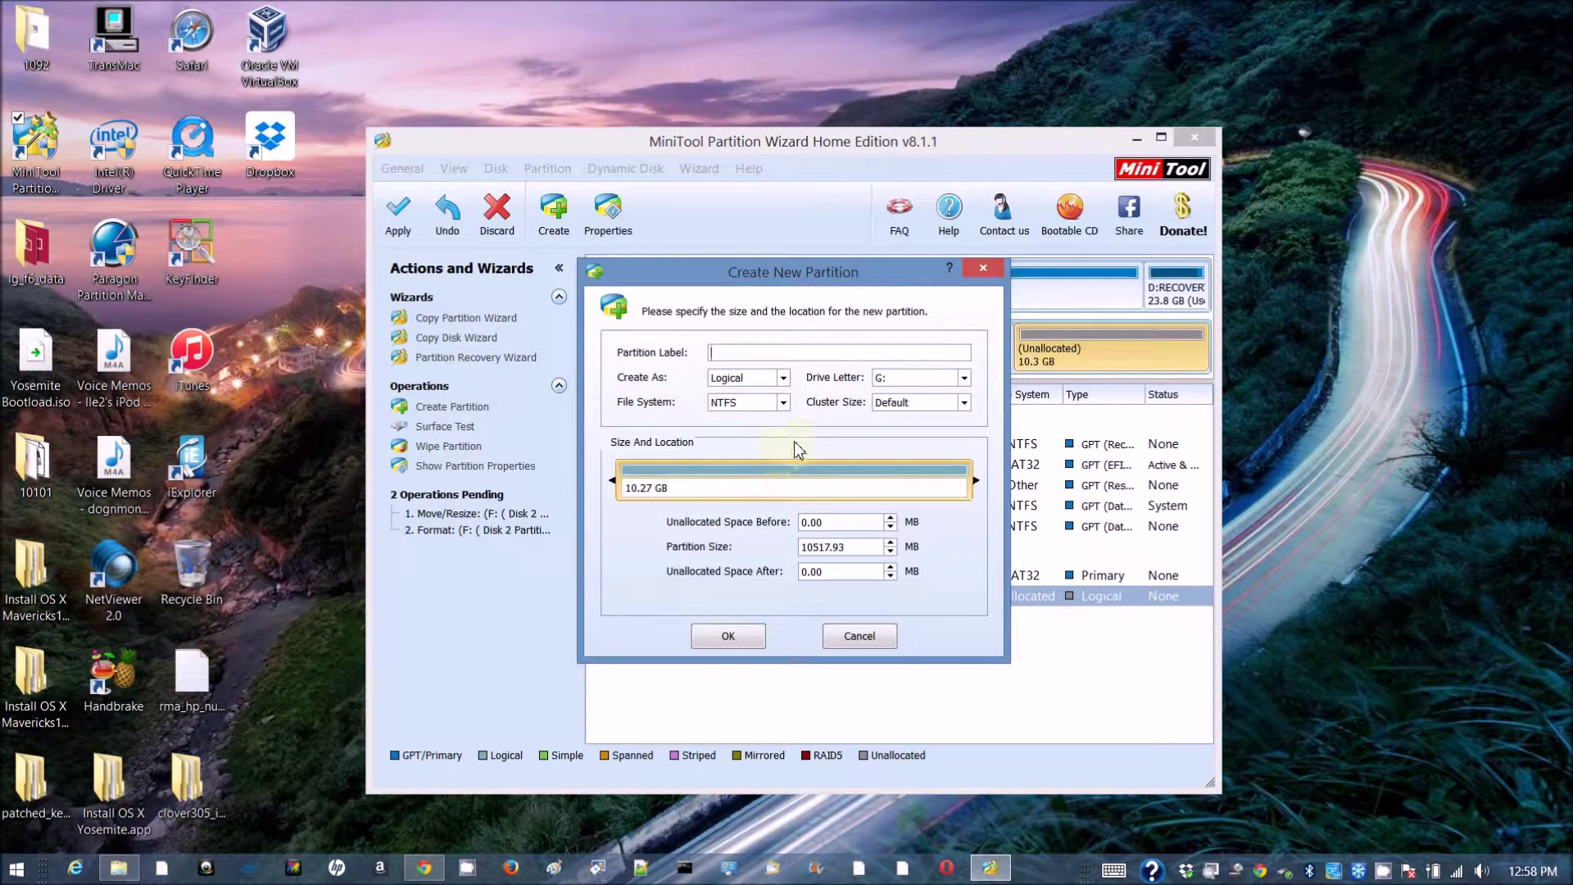
pyautogui.click(783, 379)
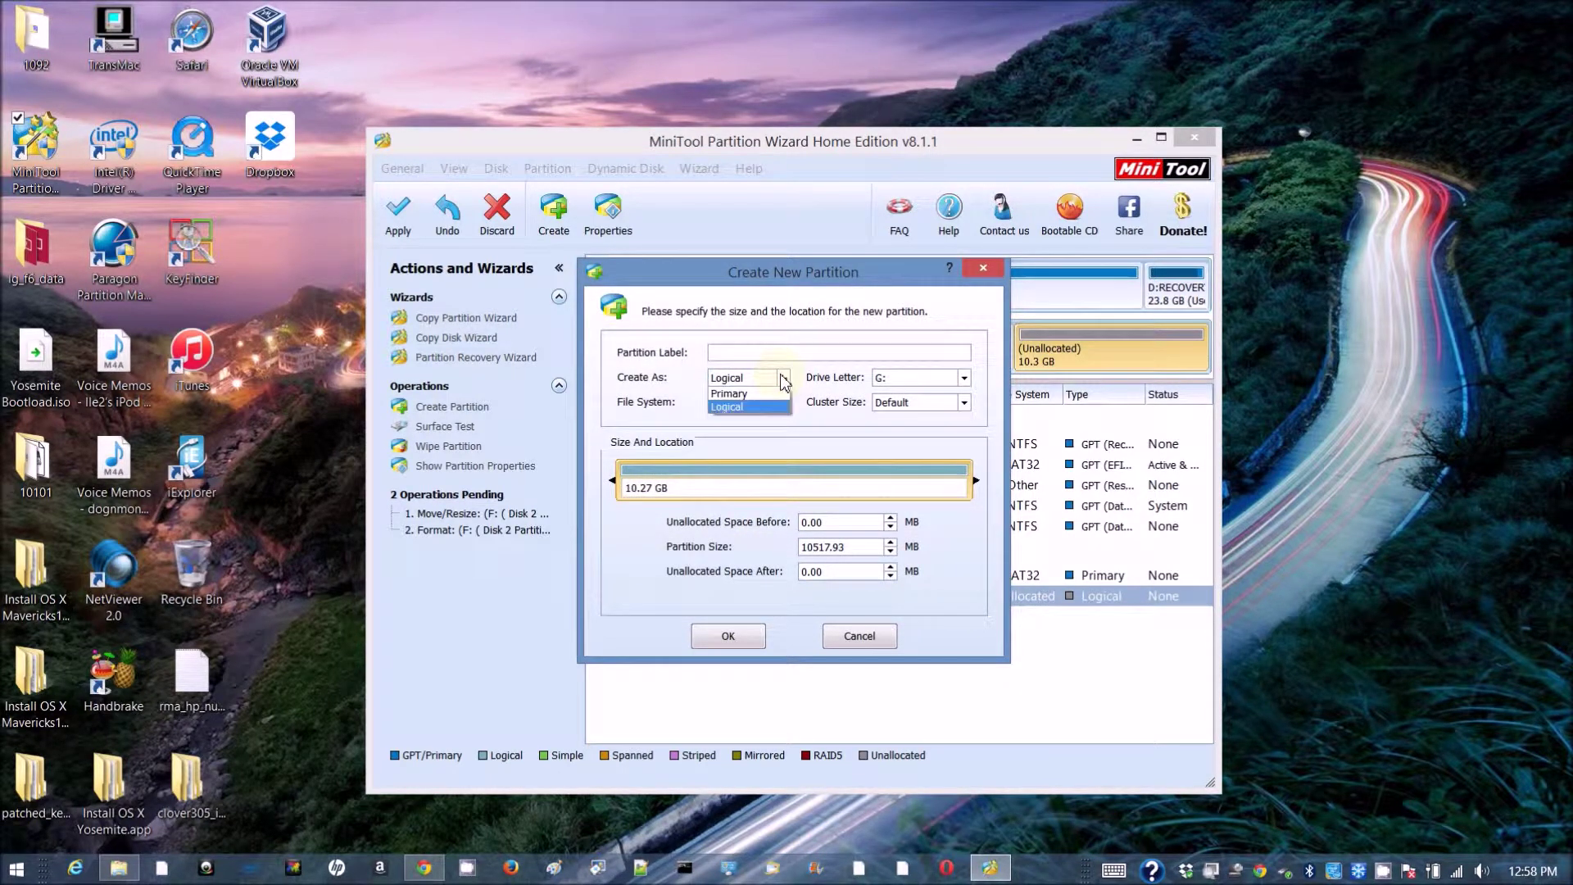
pyautogui.click(729, 393)
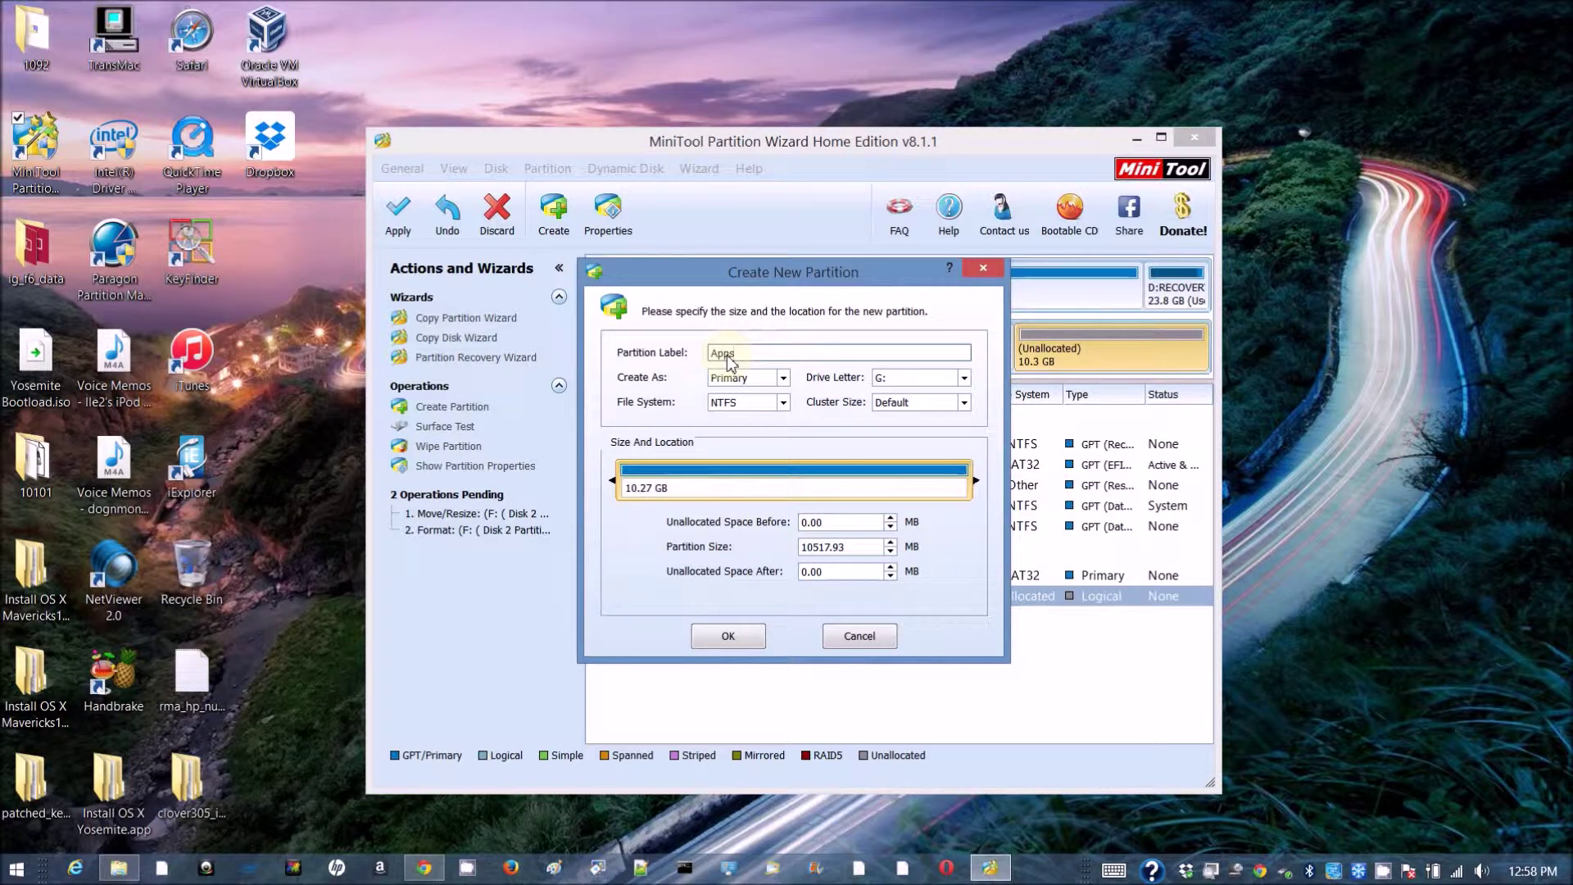
pyautogui.click(785, 405)
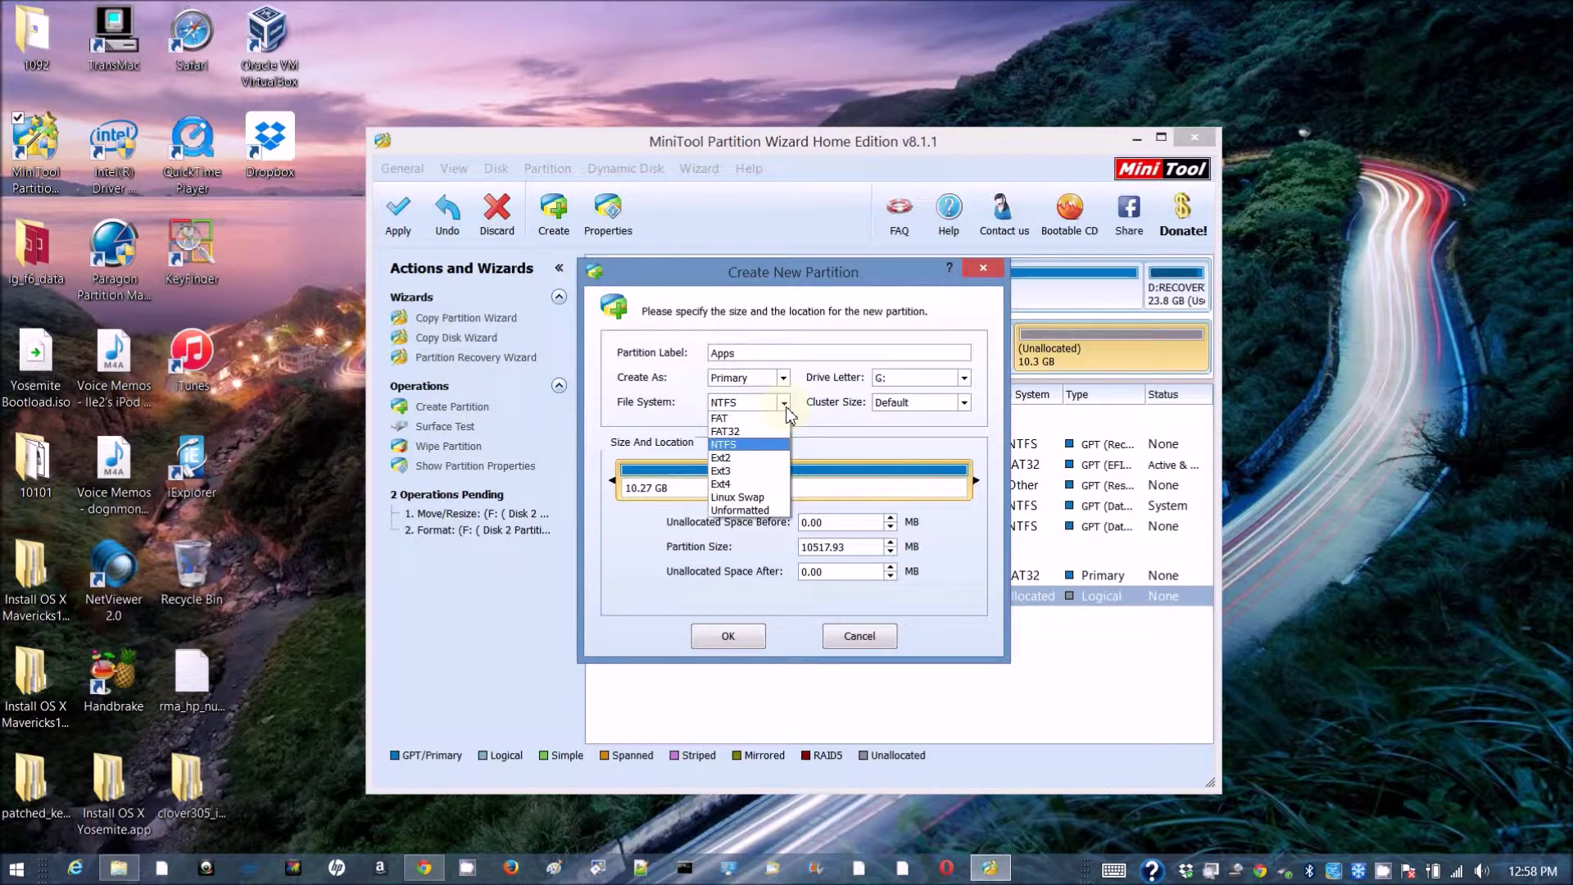
pyautogui.click(771, 464)
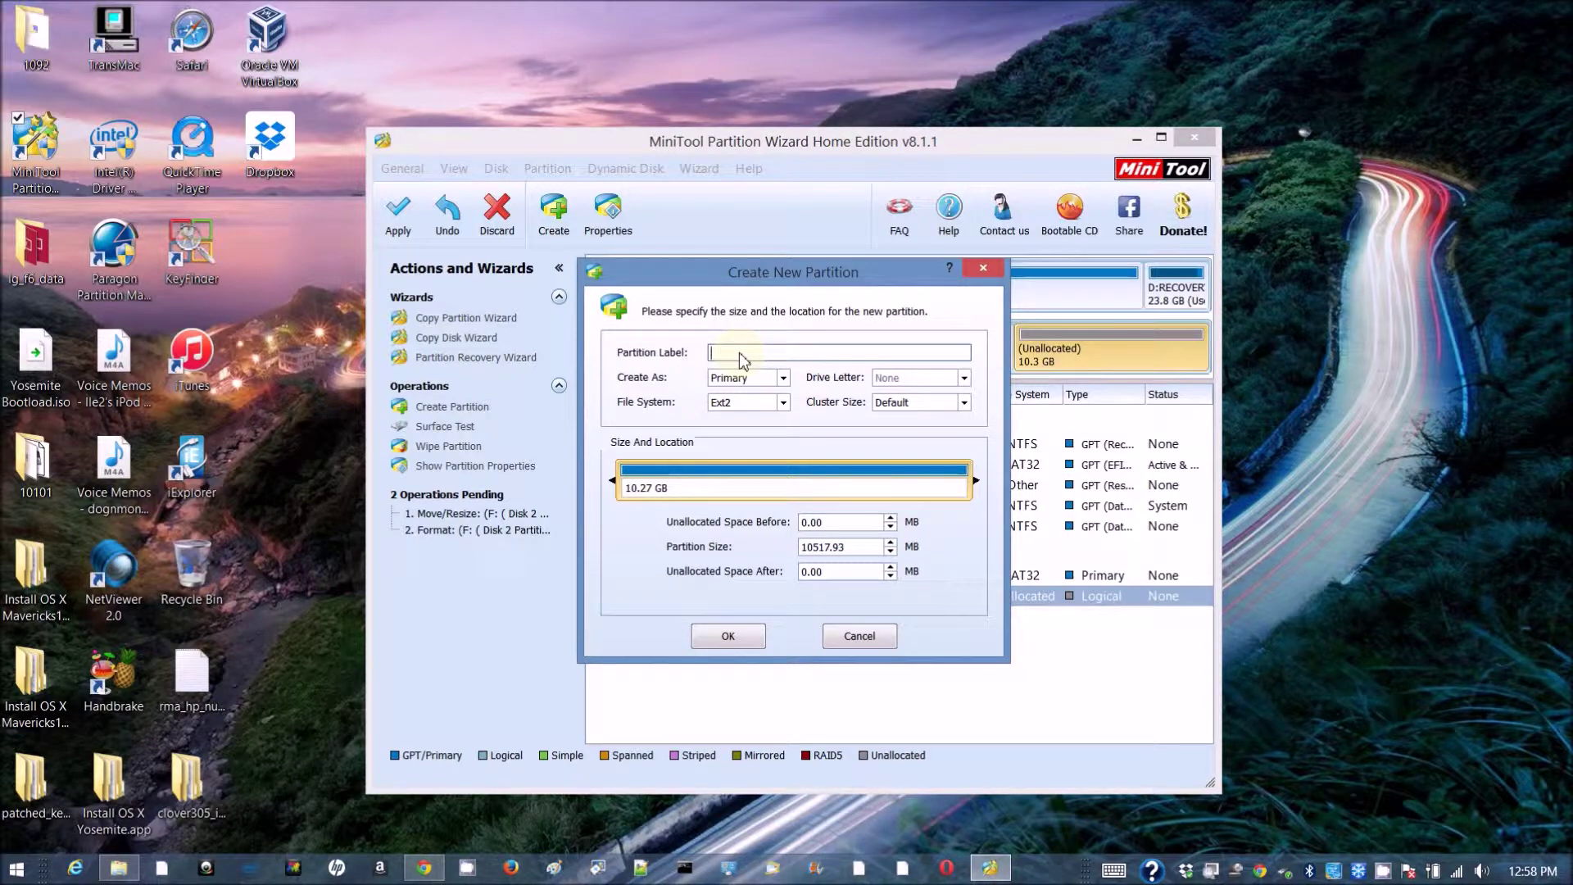
pyautogui.write('Apps')
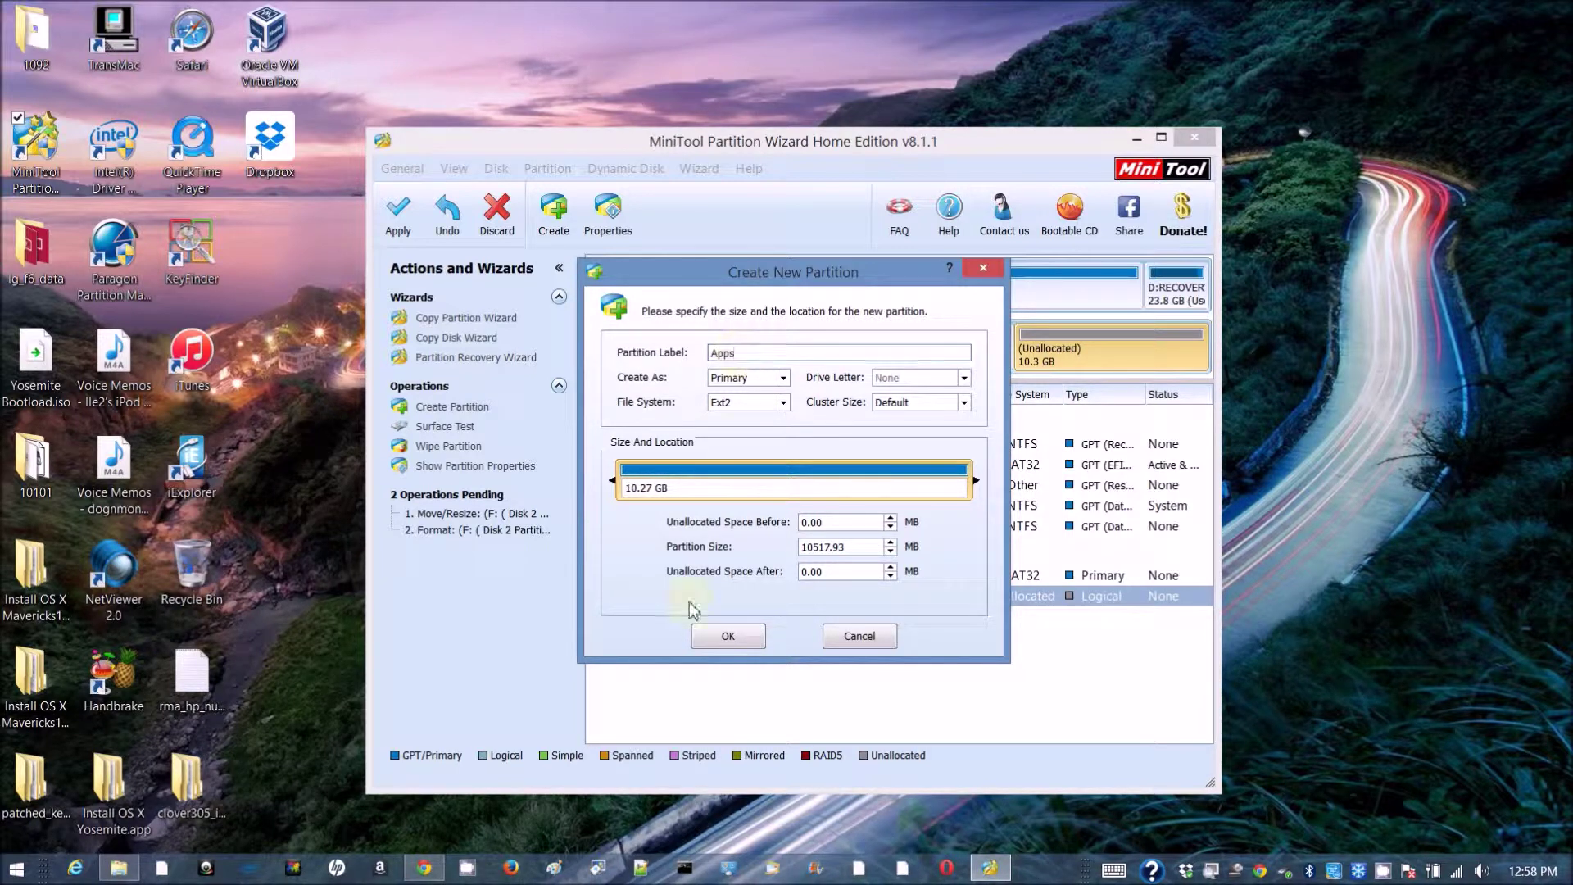
pyautogui.click(717, 638)
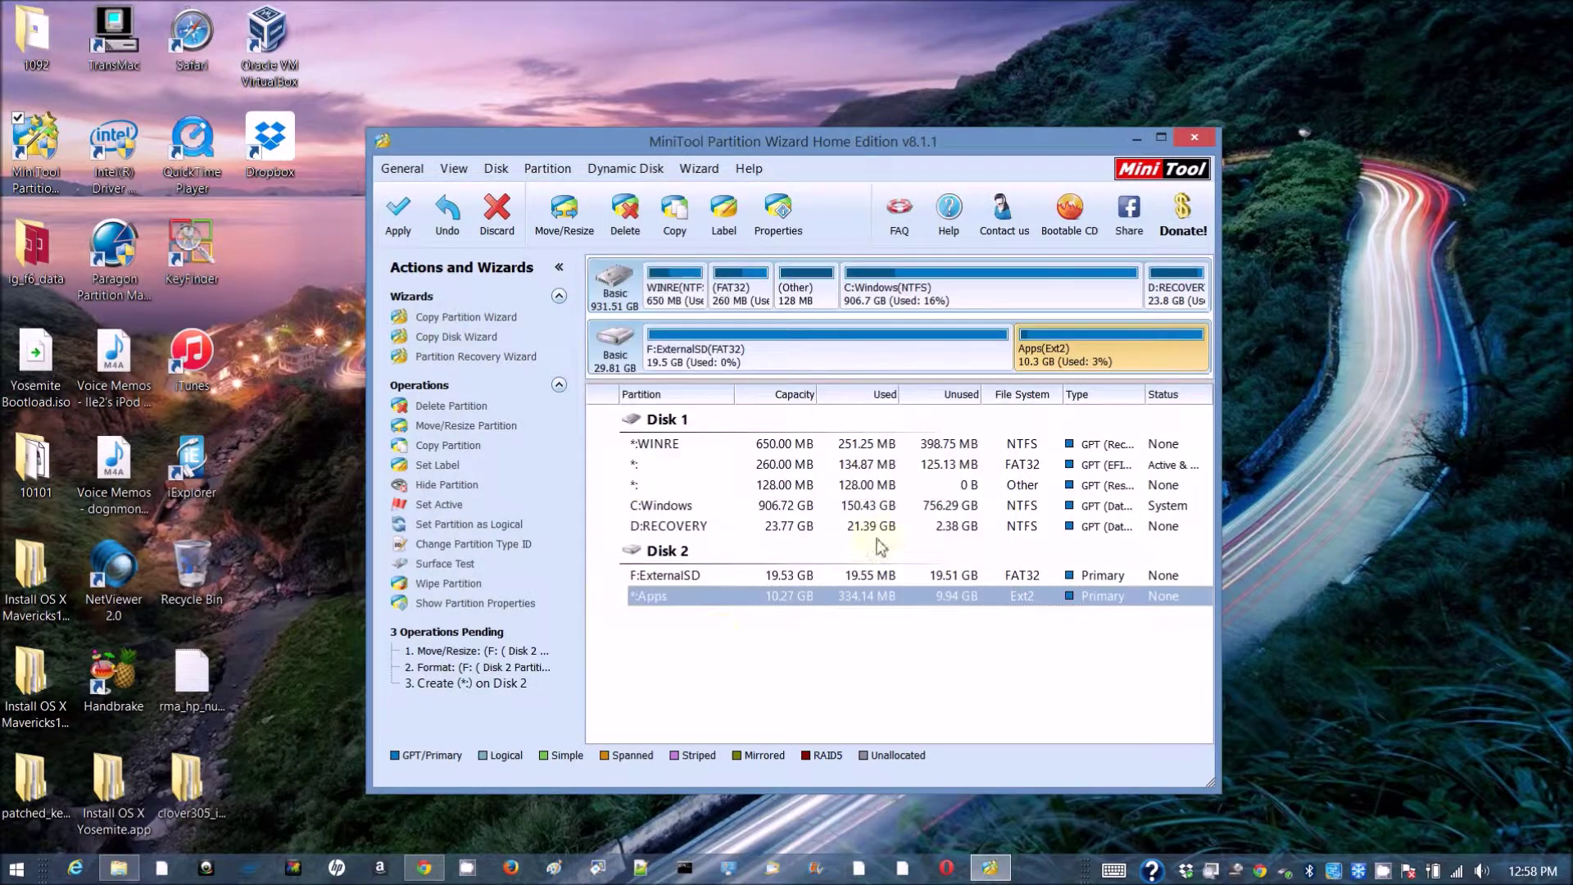
# - Review the ExternalSD and Apps partitions on Disk 2 and apply all pending partition changes
pyautogui.click(787, 347)
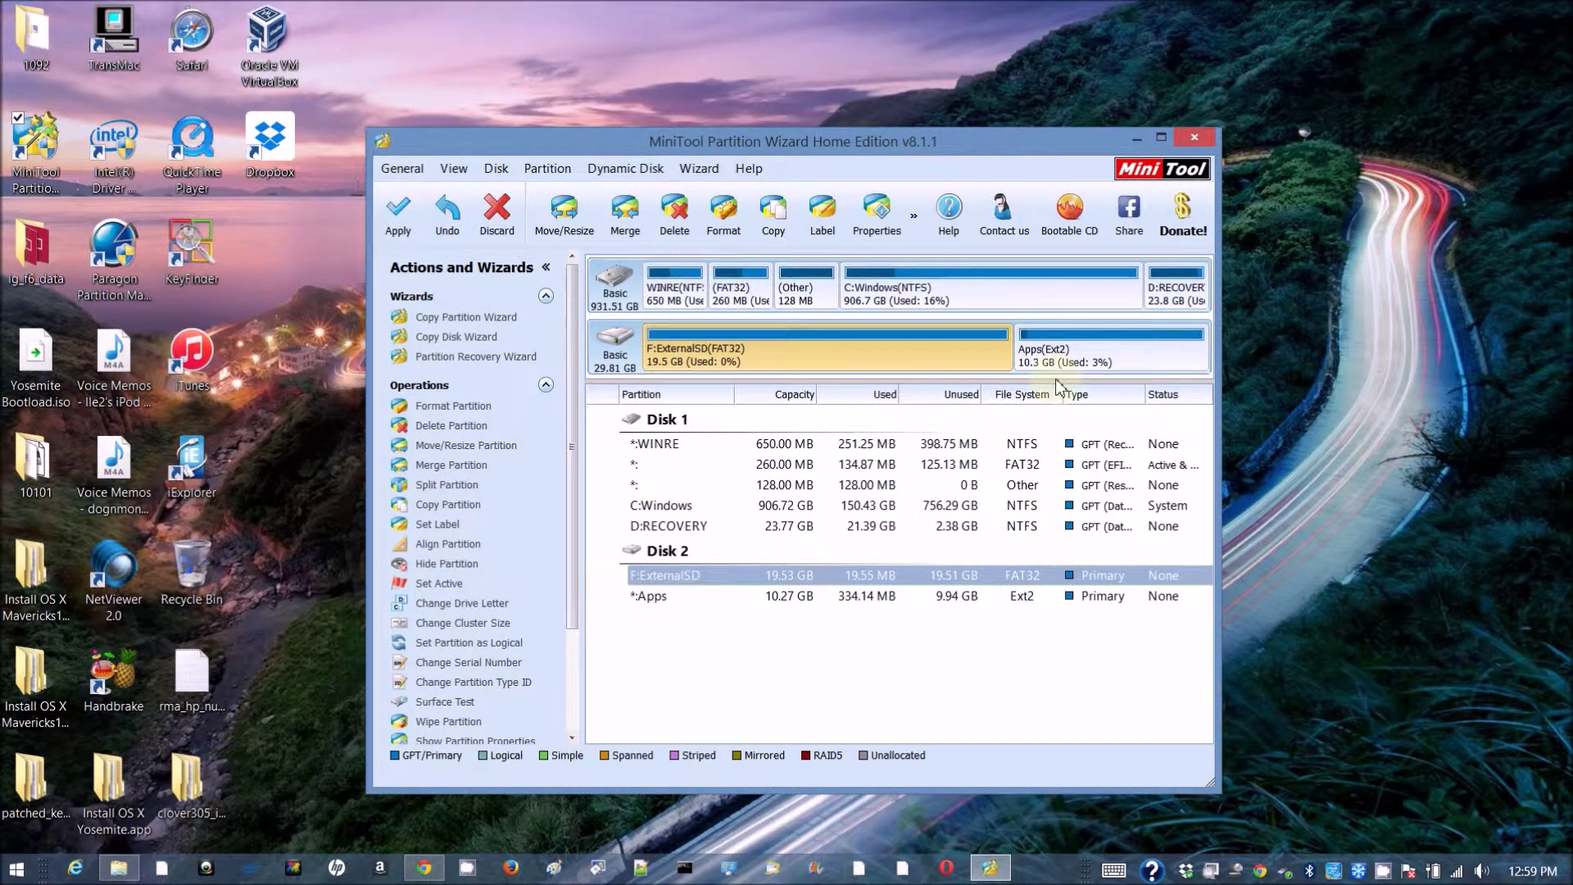
pyautogui.click(1091, 369)
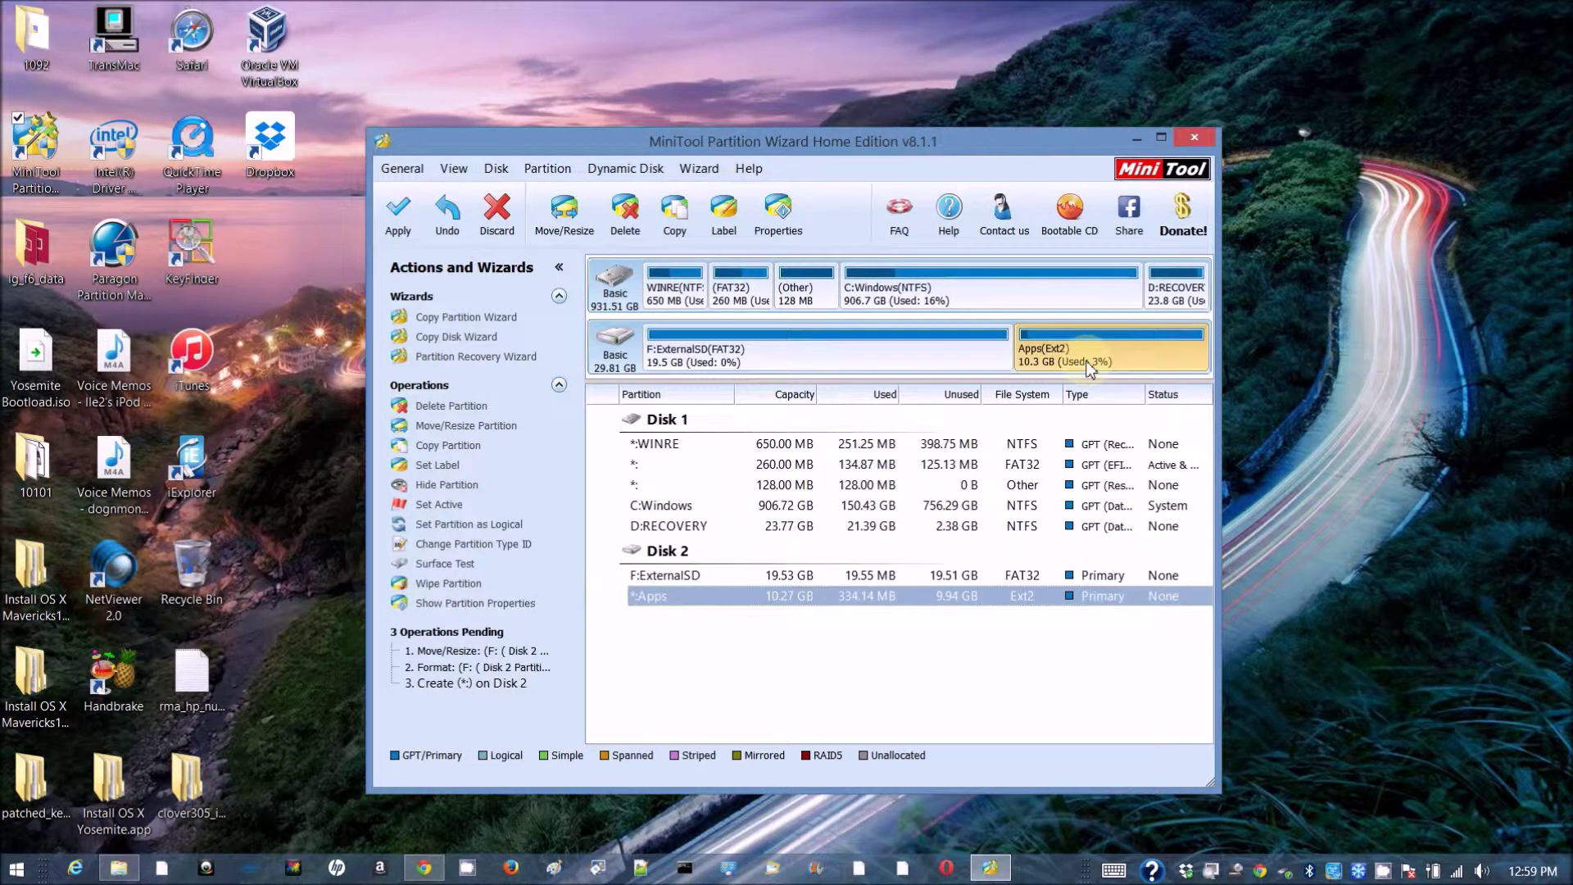
pyautogui.click(746, 352)
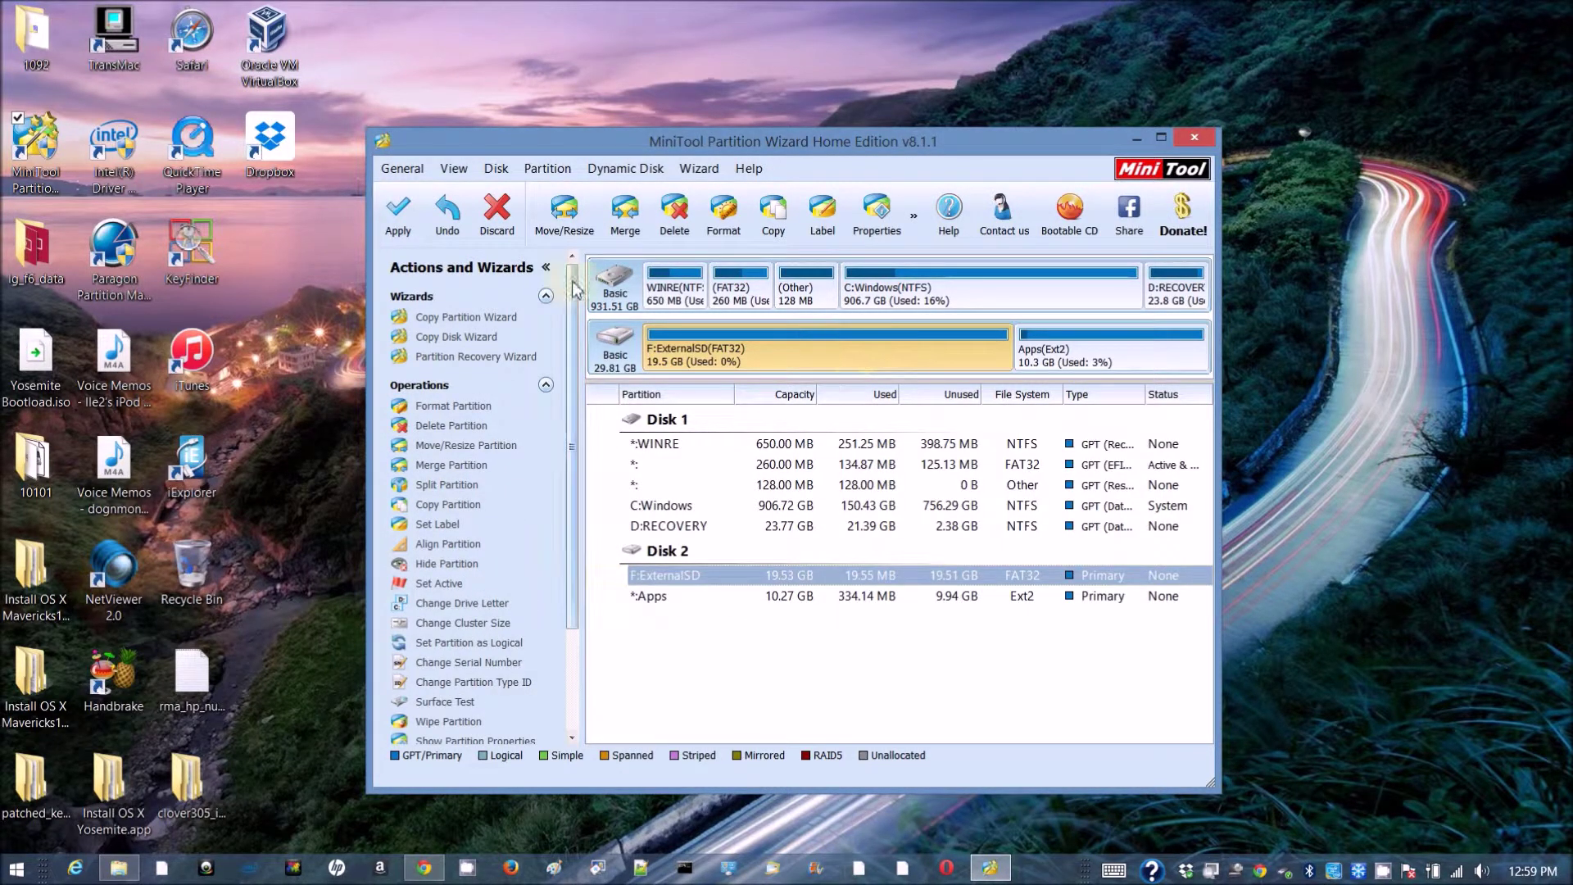
pyautogui.click(397, 211)
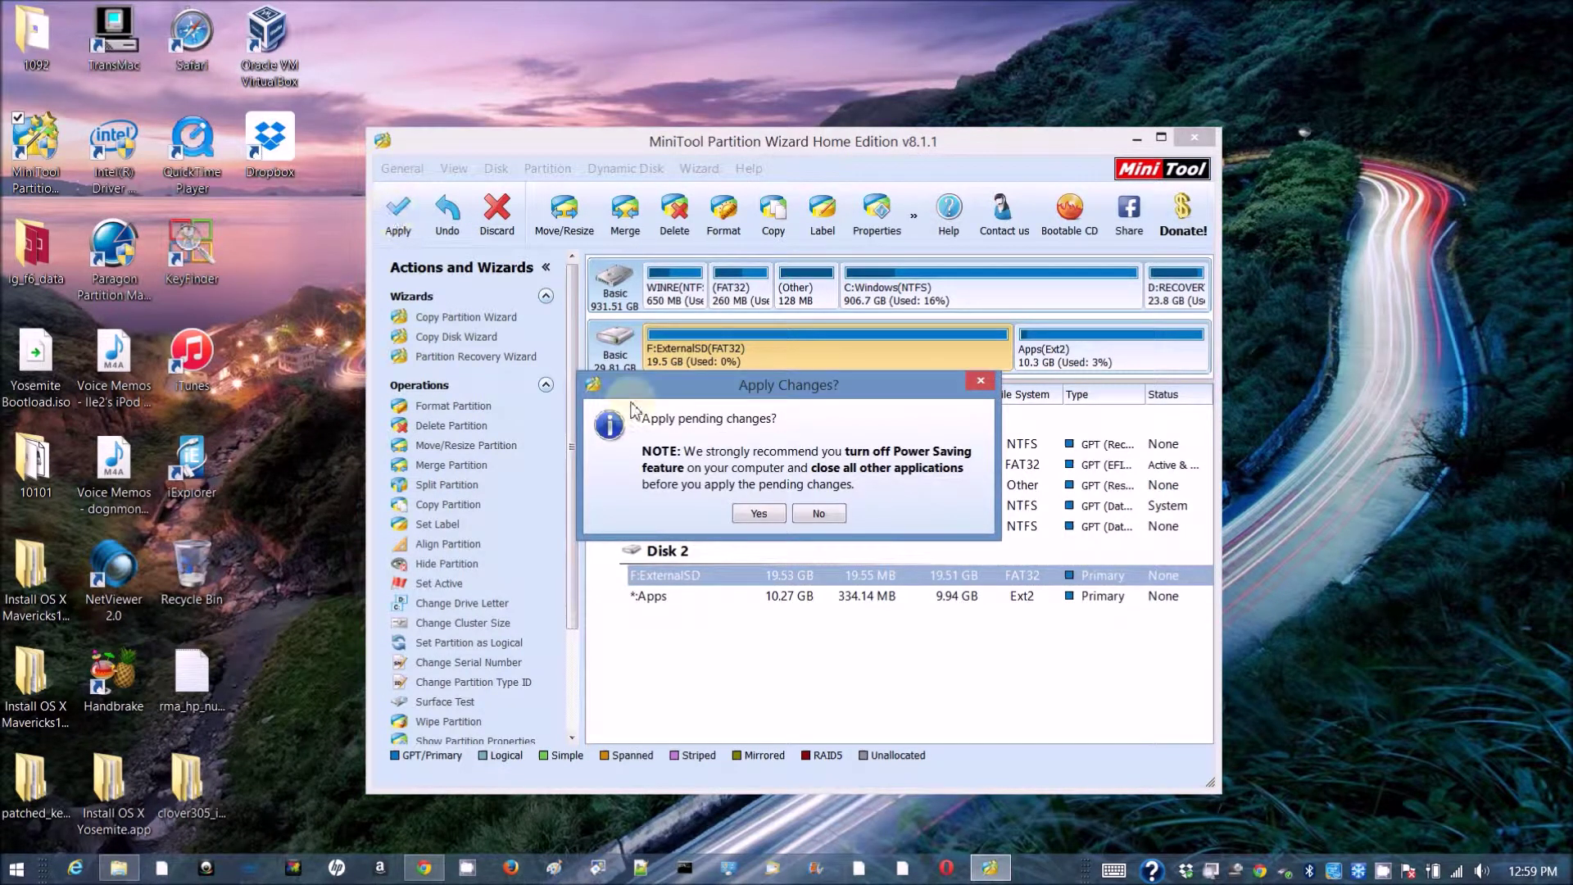
pyautogui.click(750, 511)
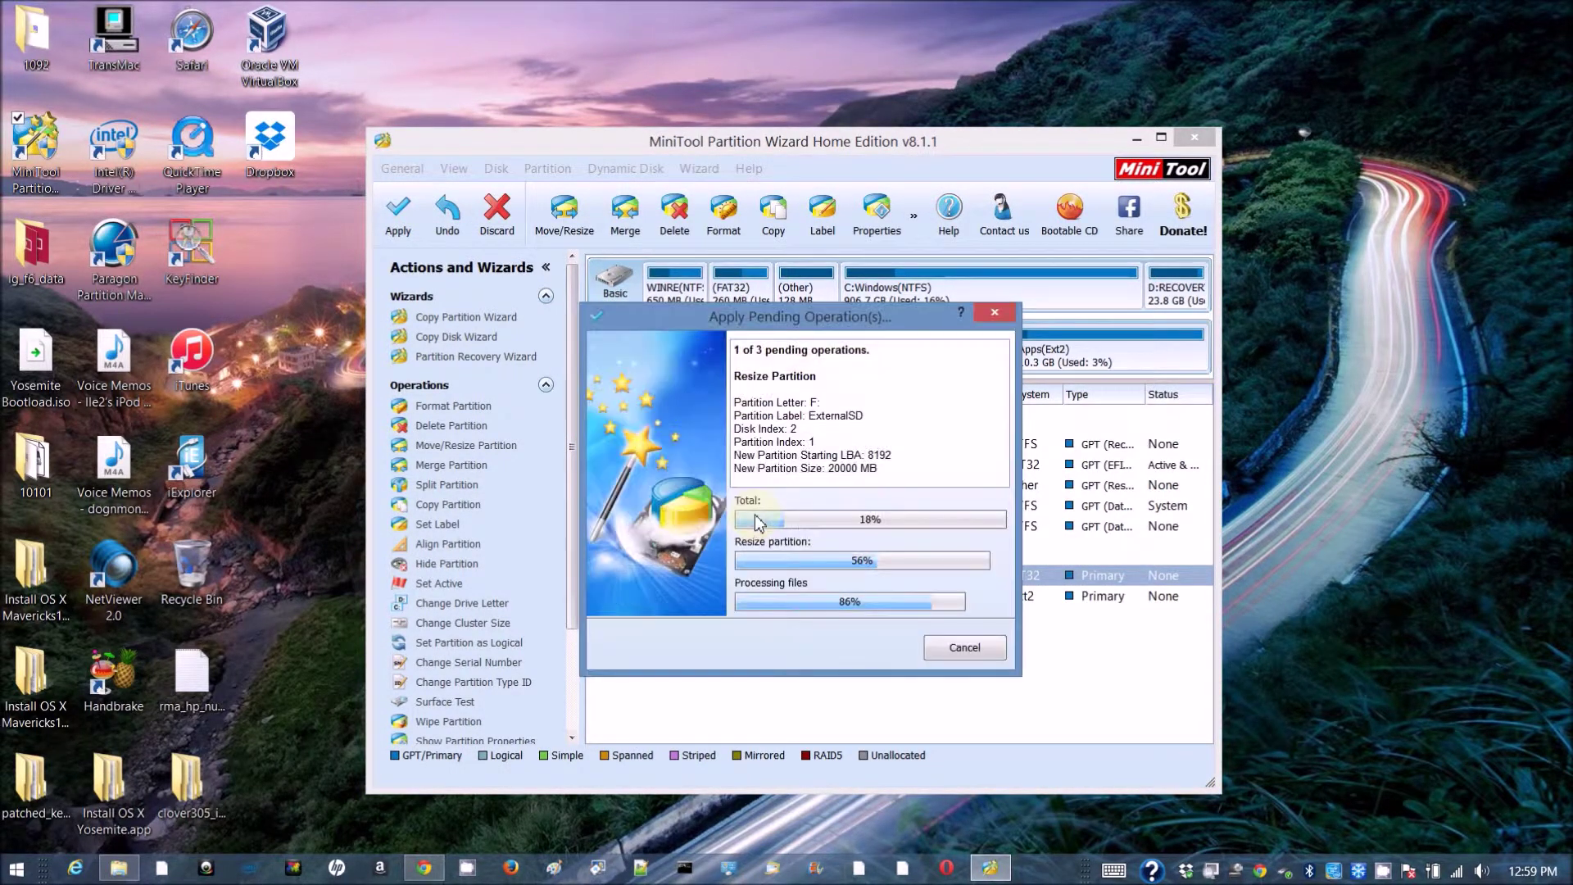